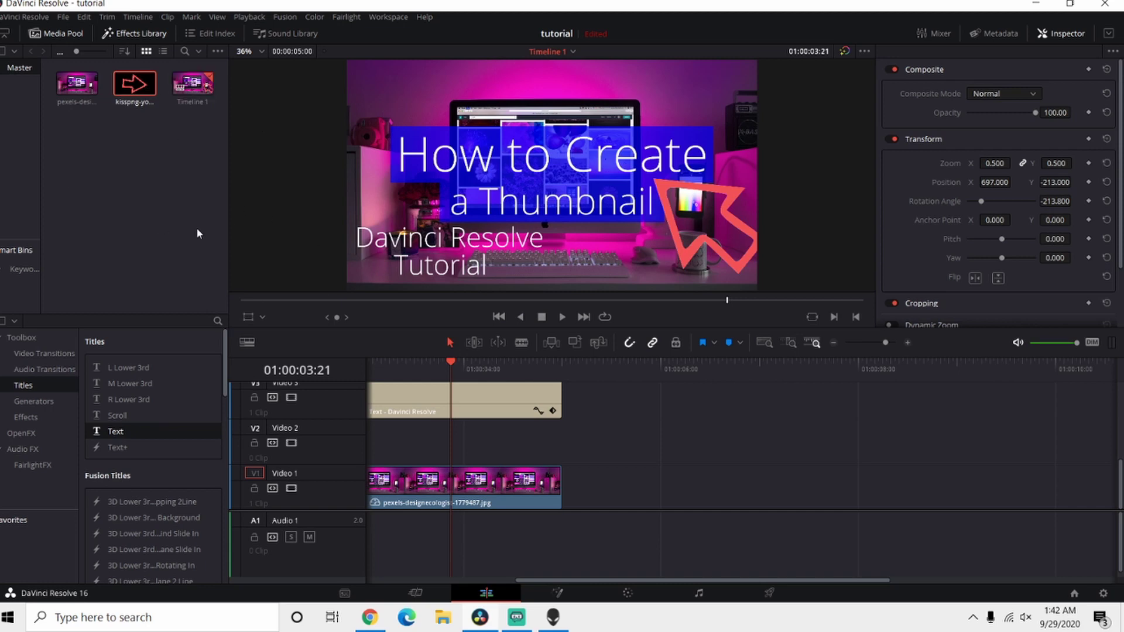
Place a second copy of the pexels desk photo on Video 1 after the first clip, and select it
{"action": "left_click", "coordinate": [575, 366]}
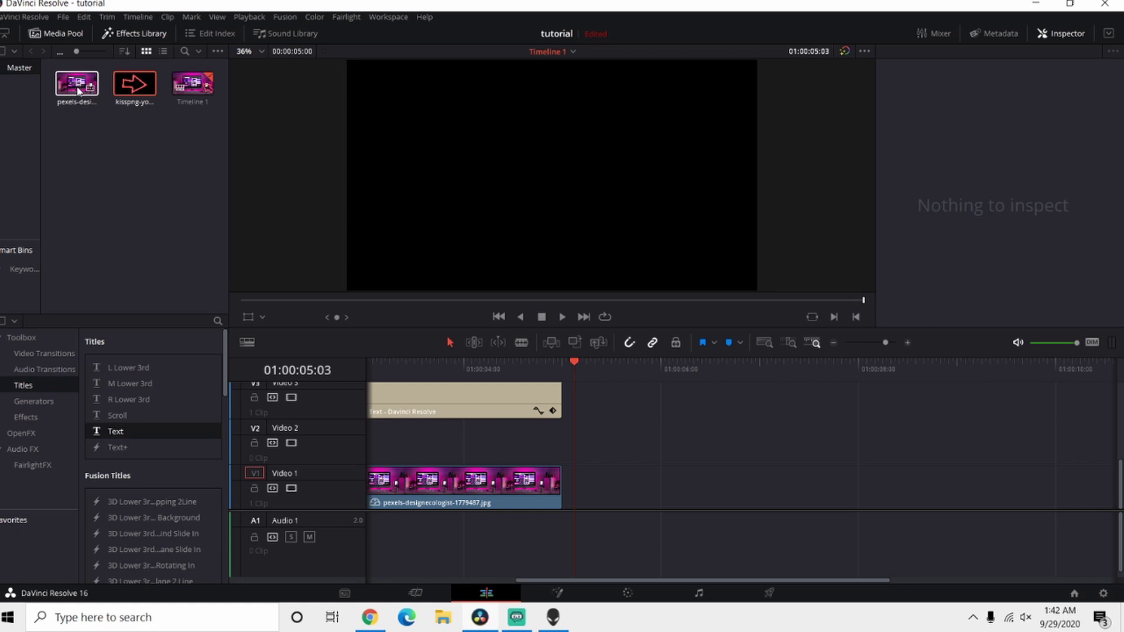
{"action": "left_click_drag", "start_coordinate": [78, 88], "coordinate": [597, 490]}
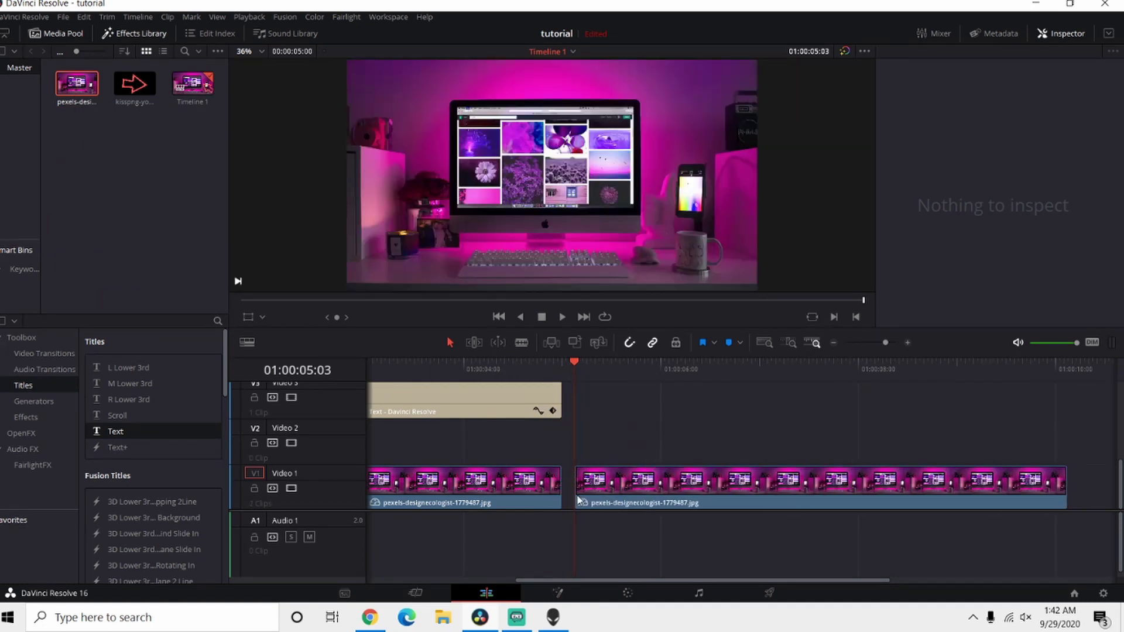
{"action": "left_click", "coordinate": [691, 501]}
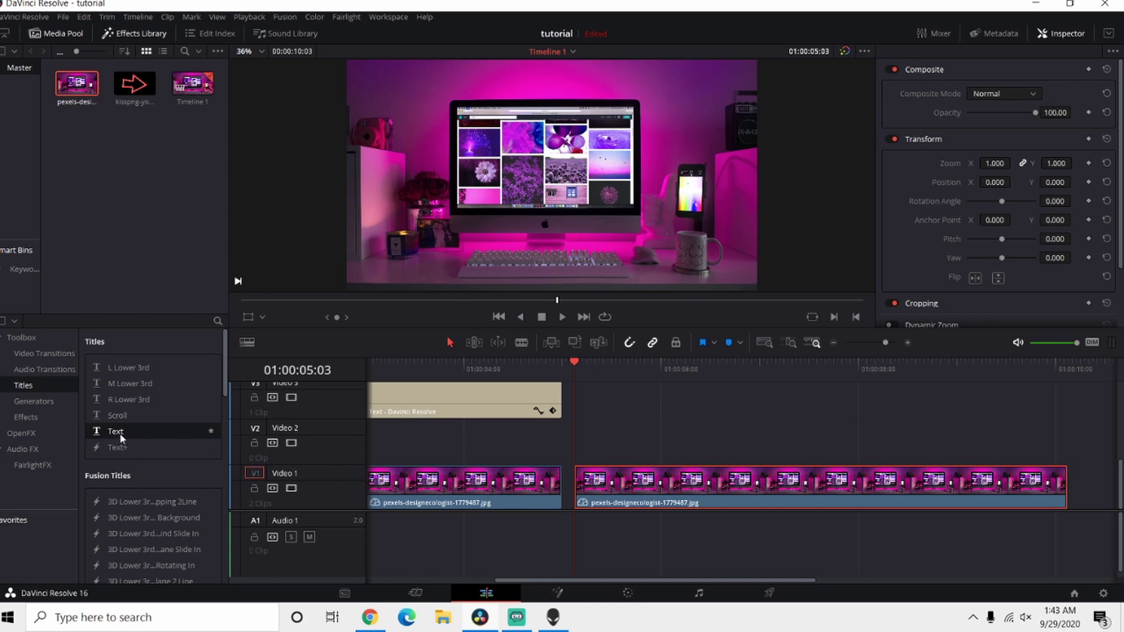
Add a Text title on Video 2 above the photo and change its wording to 'Davinci Resolve'
{"action": "left_click_drag", "start_coordinate": [139, 416], "coordinate": [725, 453]}
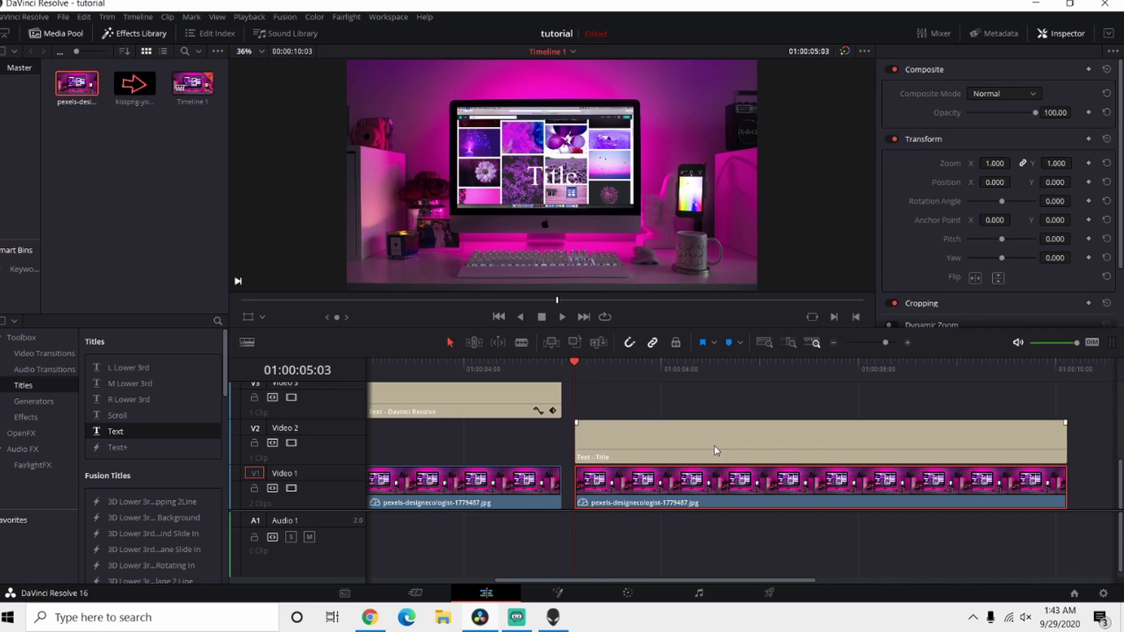
{"action": "left_click", "coordinate": [714, 450]}
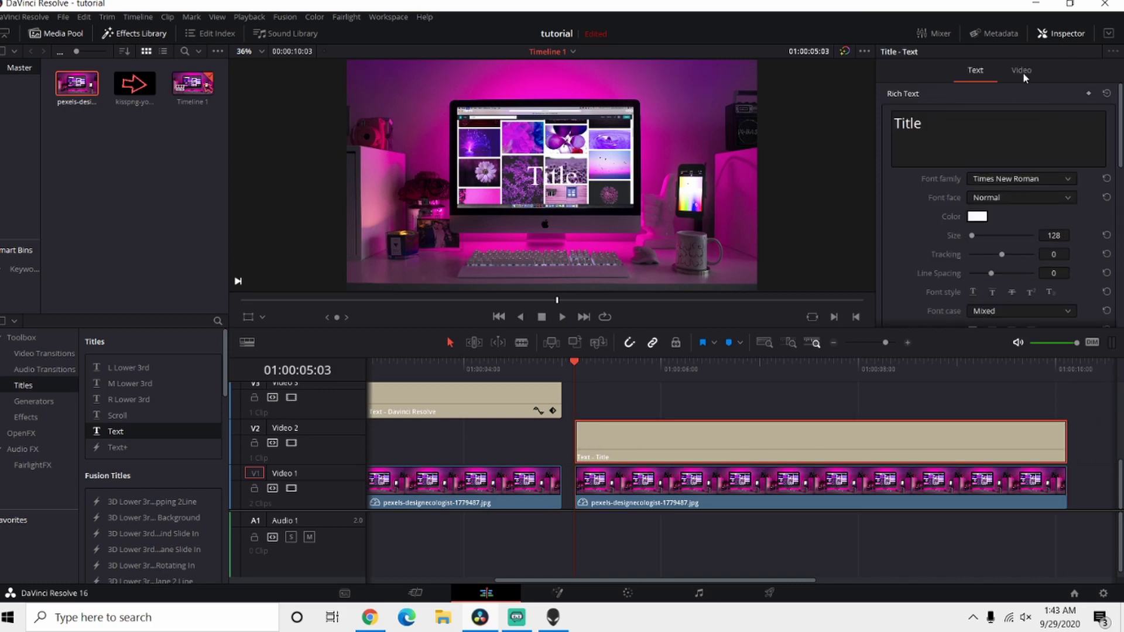
{"action": "left_click", "coordinate": [941, 125]}
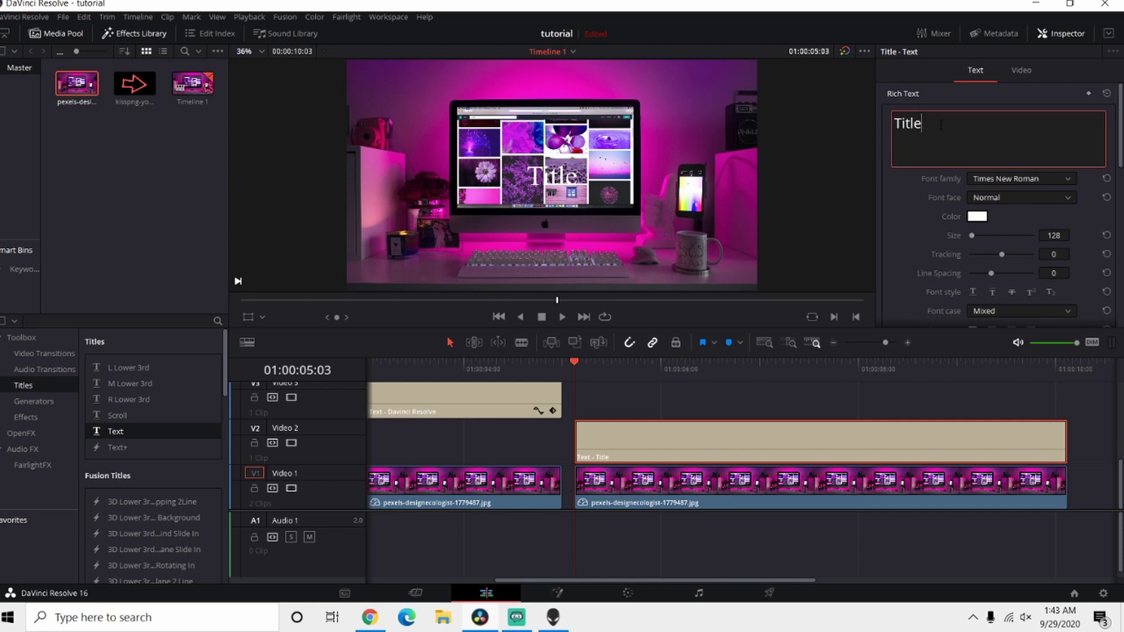
{"action": "left_click", "coordinate": [1059, 30]}
{"action": "left_click", "coordinate": [1058, 33]}
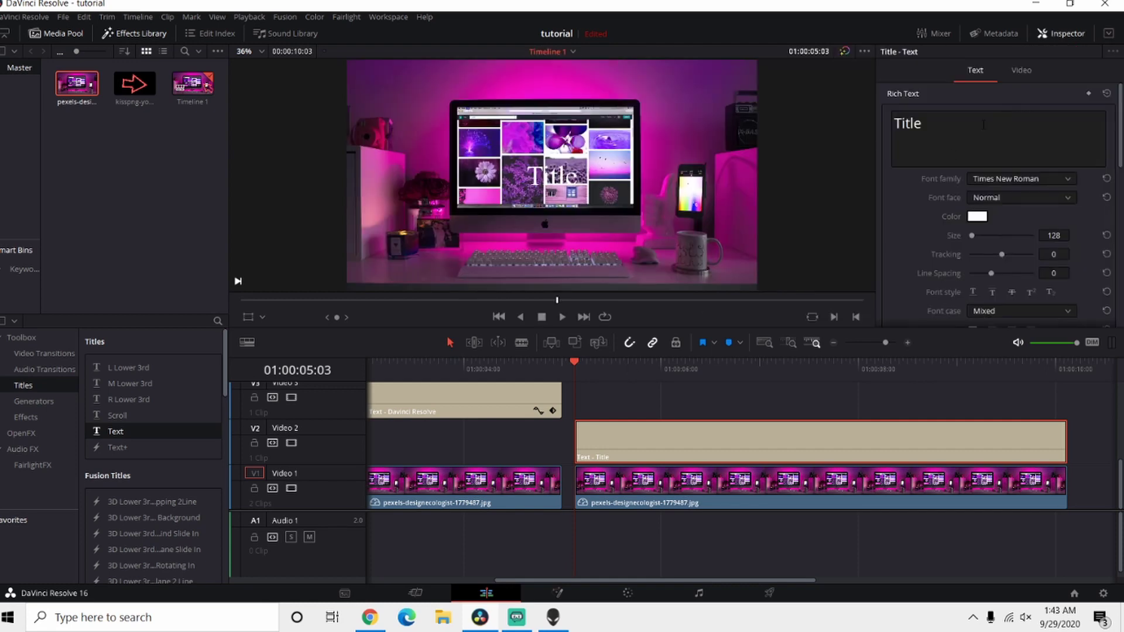
{"action": "left_click", "coordinate": [937, 126]}
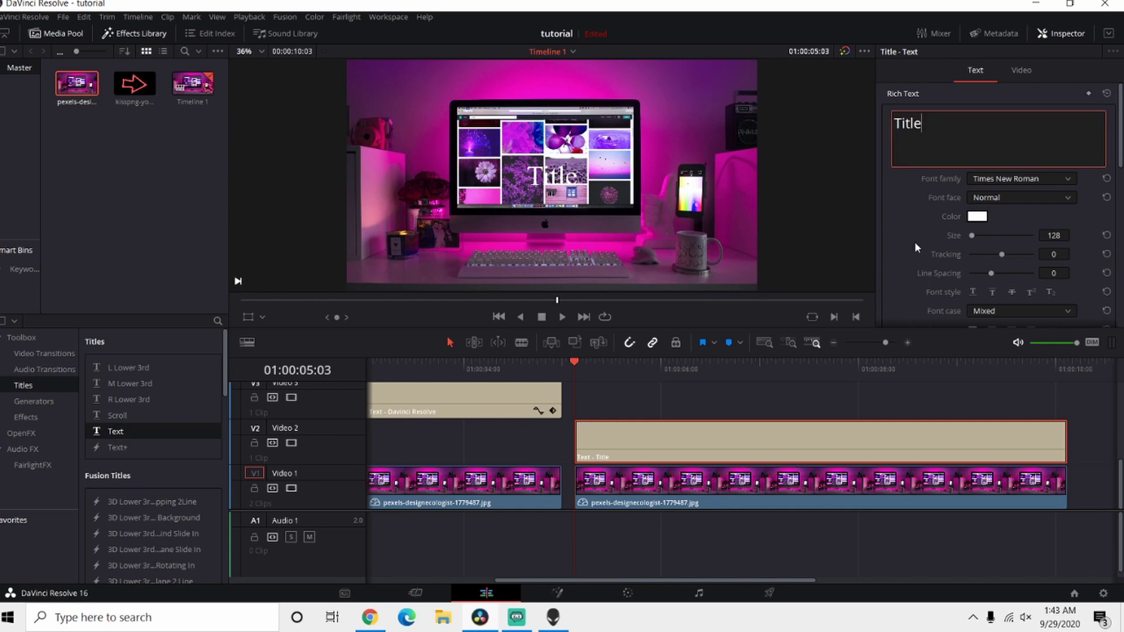
{"action": "key", "text": "BackSpace"}
{"action": "key", "text": "BackSpace"}
{"action": "key", "text": "BackSpace"}
{"action": "key", "text": "BackSpace"}
{"action": "key", "text": "BackSpace"}
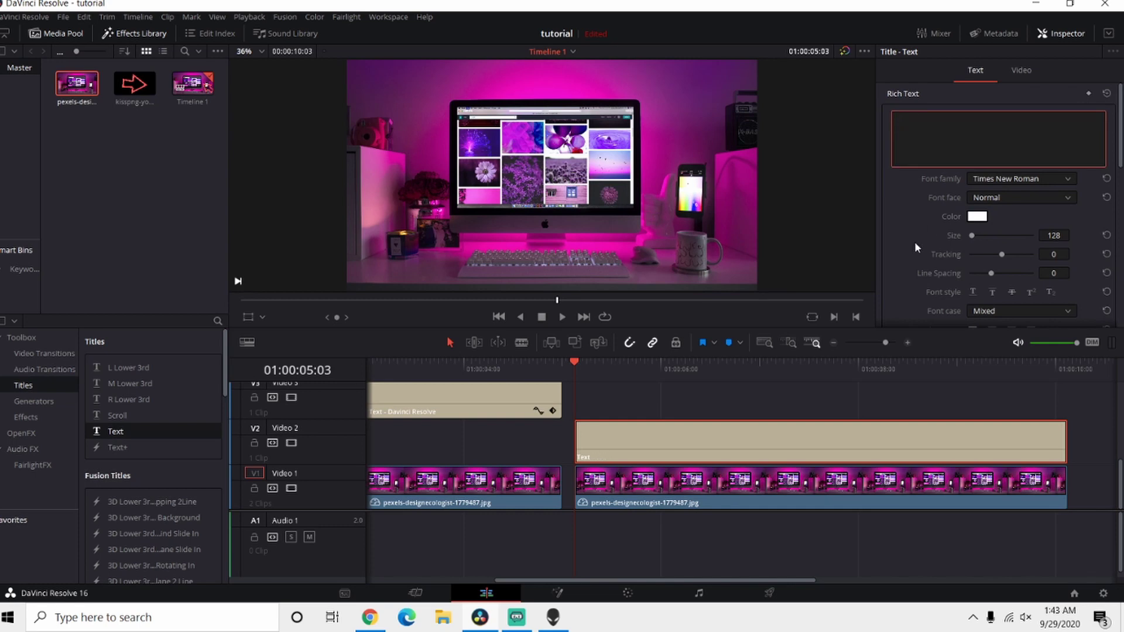
{"action": "type", "text": "Davin"}
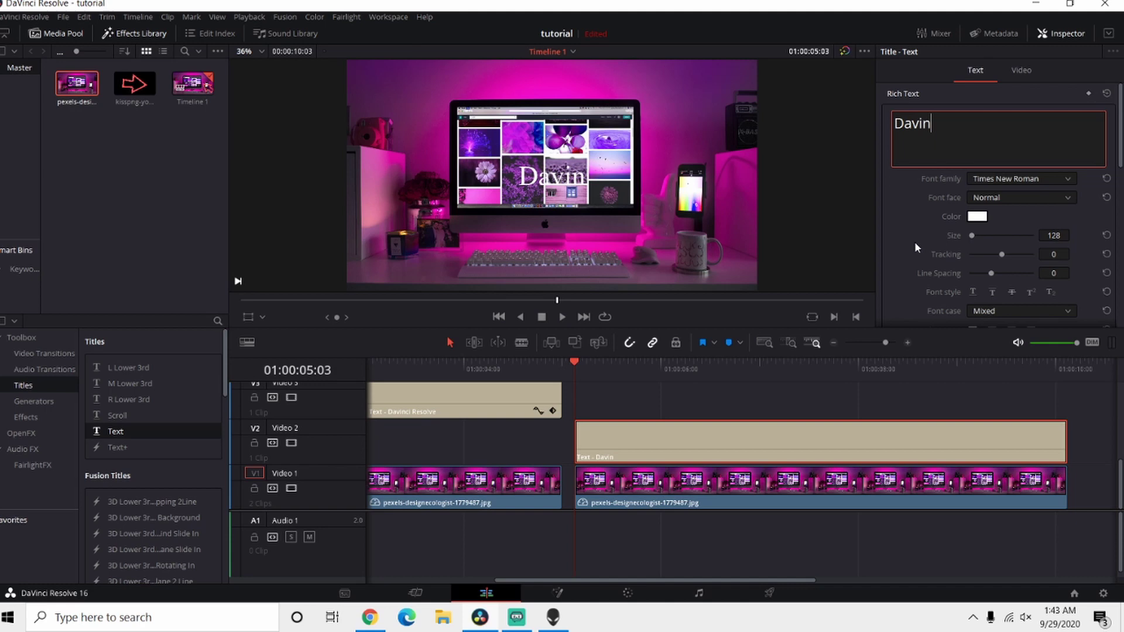
{"action": "type", "text": "ci Re"}
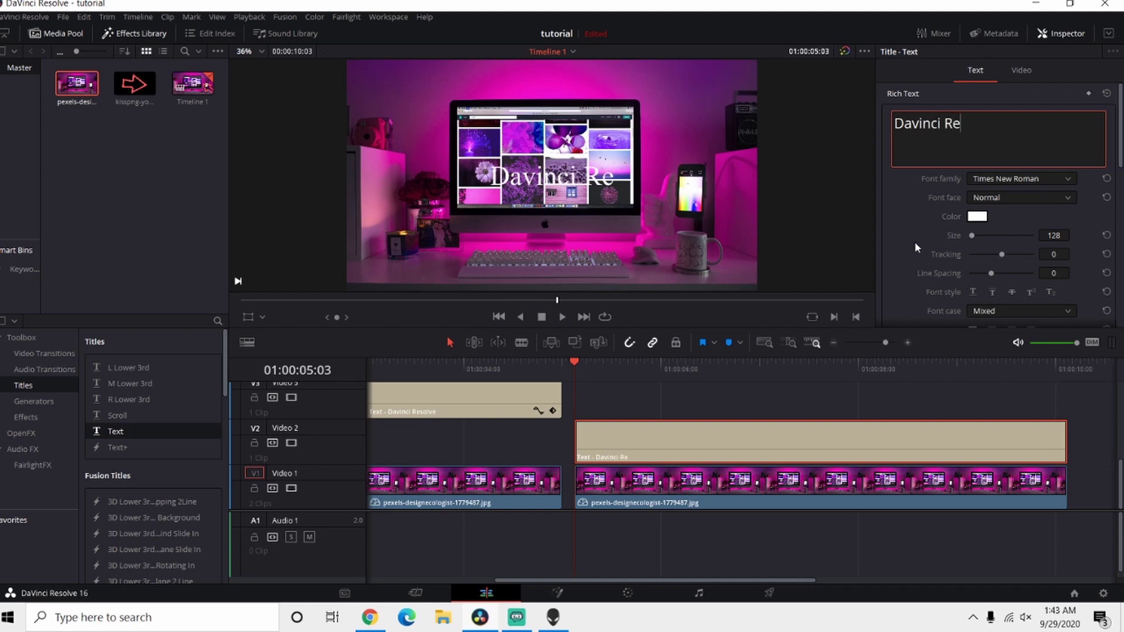
{"action": "type", "text": "solve"}
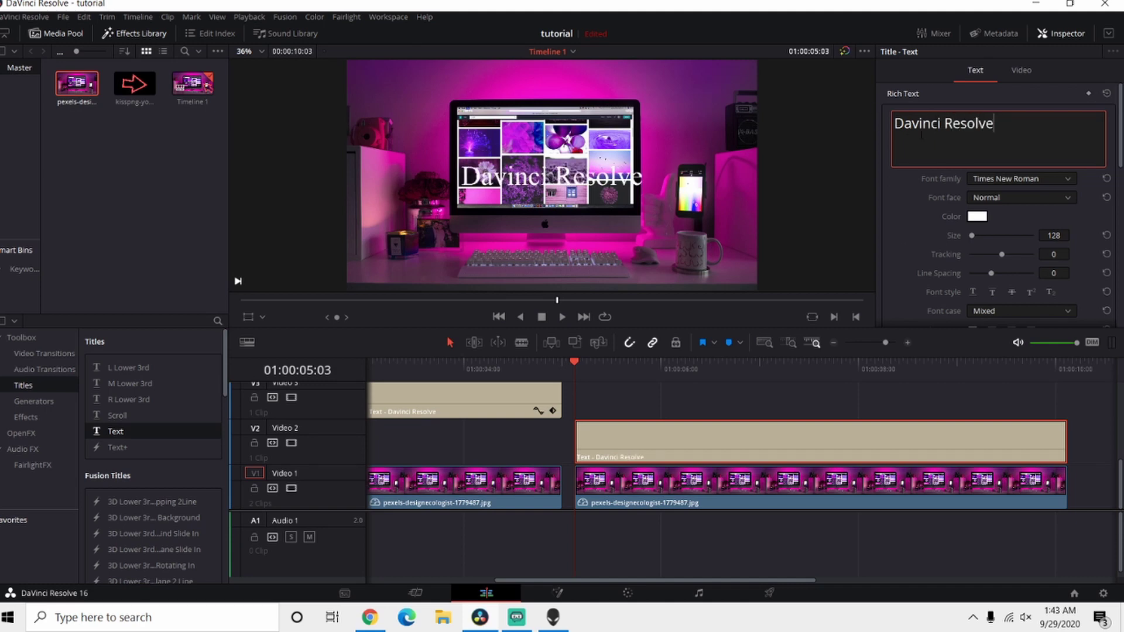
Set the Davinci Resolve title to Open Sans Light at position X 467, Y 224
{"action": "left_click", "coordinate": [1026, 180]}
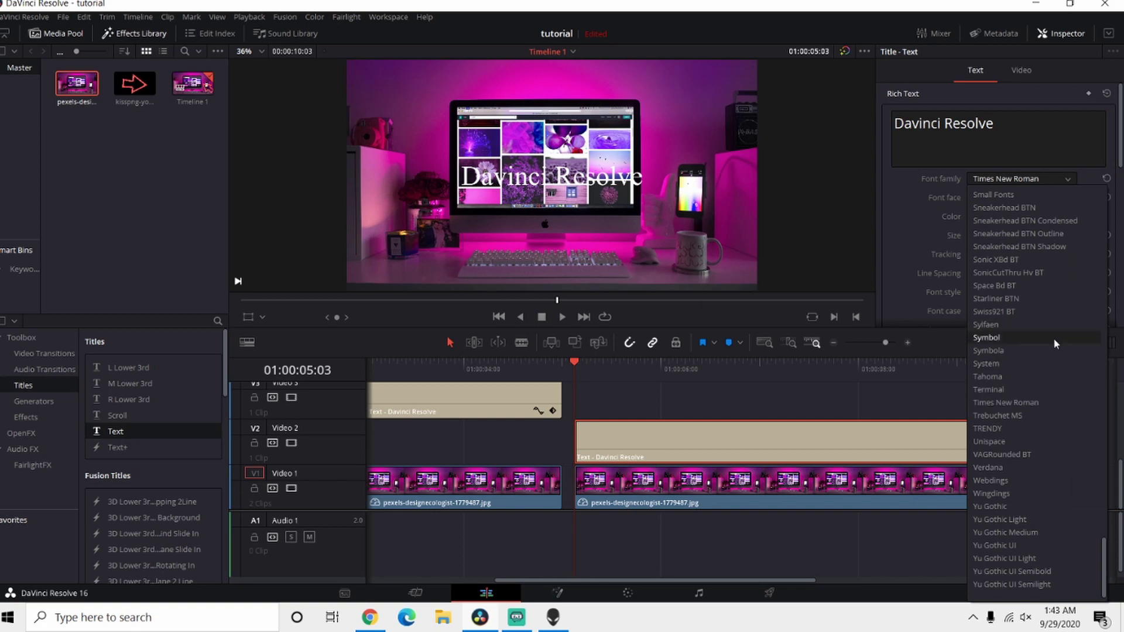
{"action": "scroll", "coordinate": [1053, 338], "scroll_direction": "up", "scroll_amount": 10}
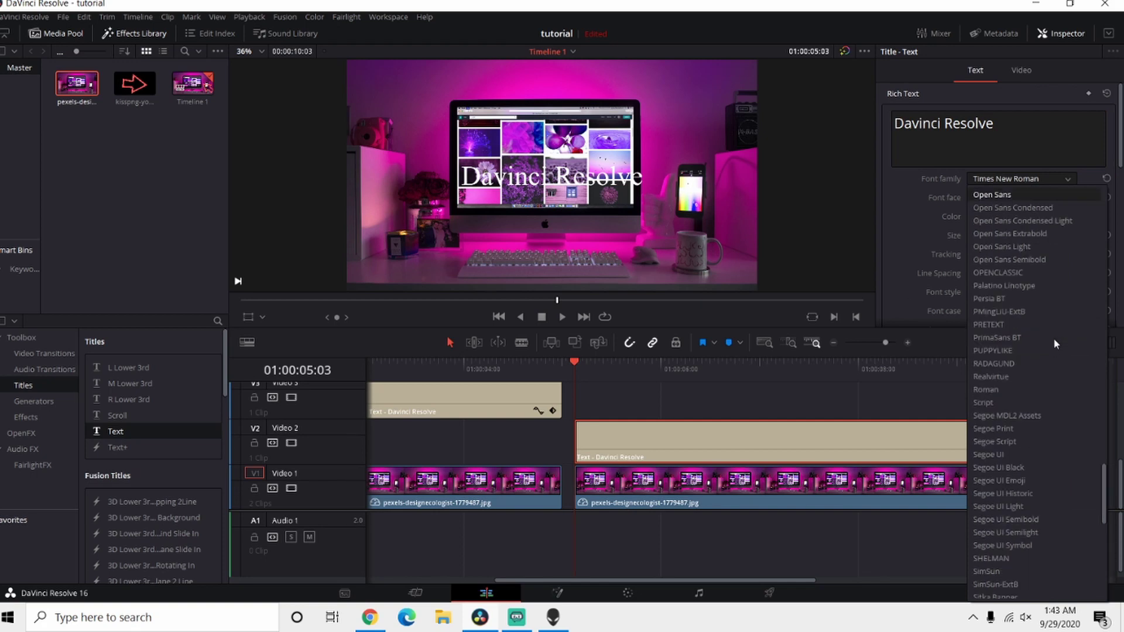
{"action": "left_click", "coordinate": [1010, 244]}
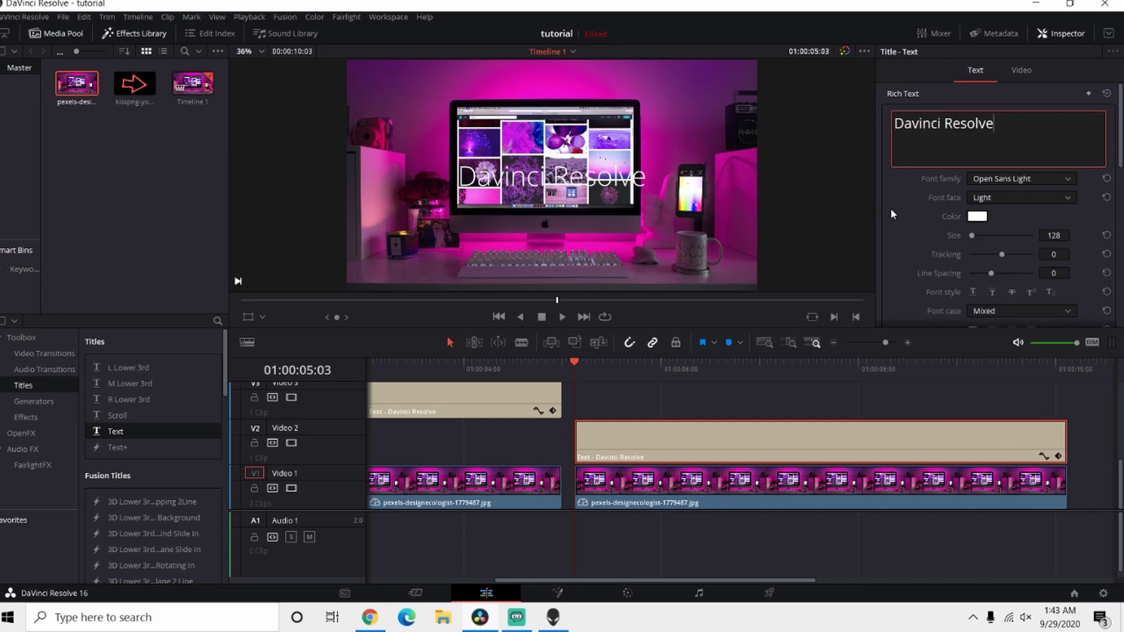
{"action": "scroll", "coordinate": [916, 191], "scroll_direction": "down", "scroll_amount": 5}
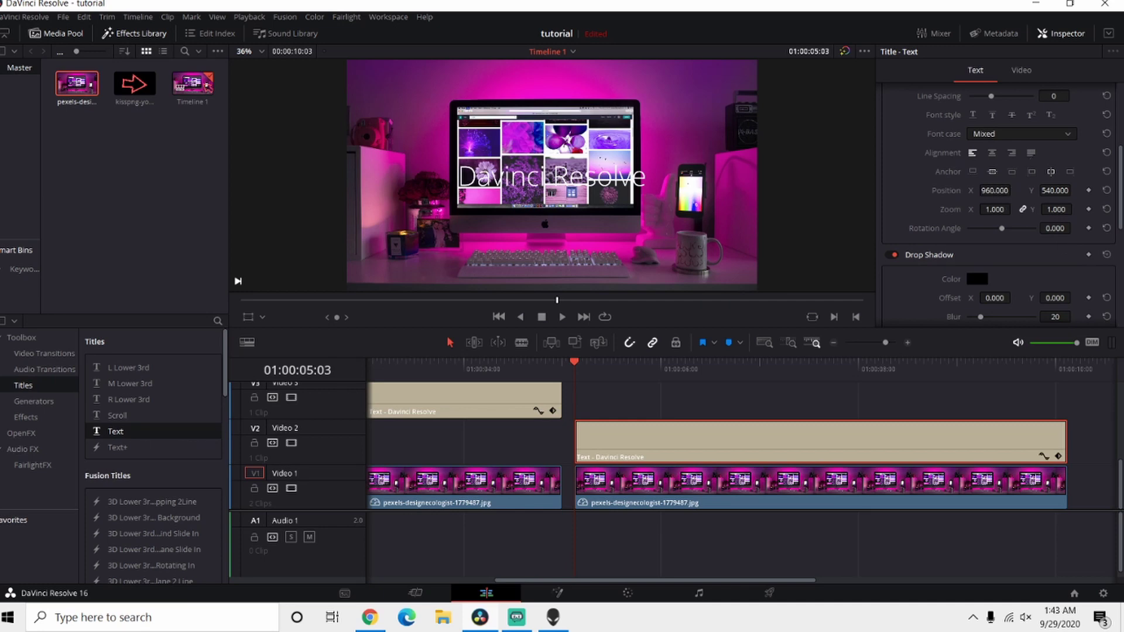
{"action": "left_click_drag", "start_coordinate": [996, 191], "coordinate": [861, 191]}
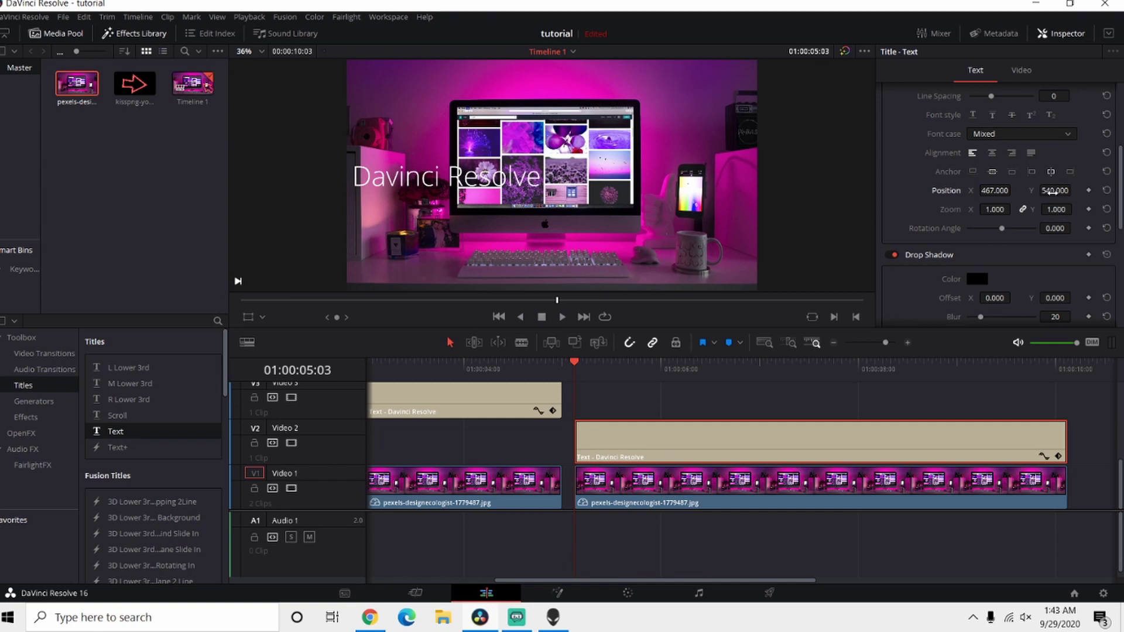
{"action": "left_click_drag", "start_coordinate": [1054, 191], "coordinate": [990, 191]}
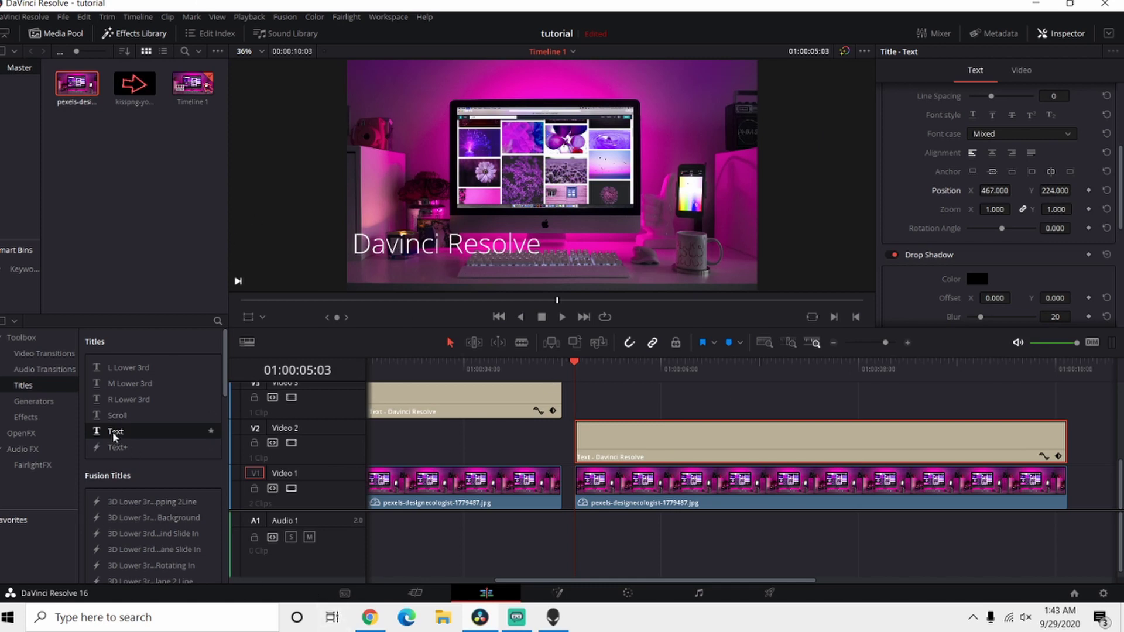
Add another Text title on Video 3 and change its wording to 'Tutorial'
{"action": "left_click_drag", "start_coordinate": [115, 436], "coordinate": [583, 402]}
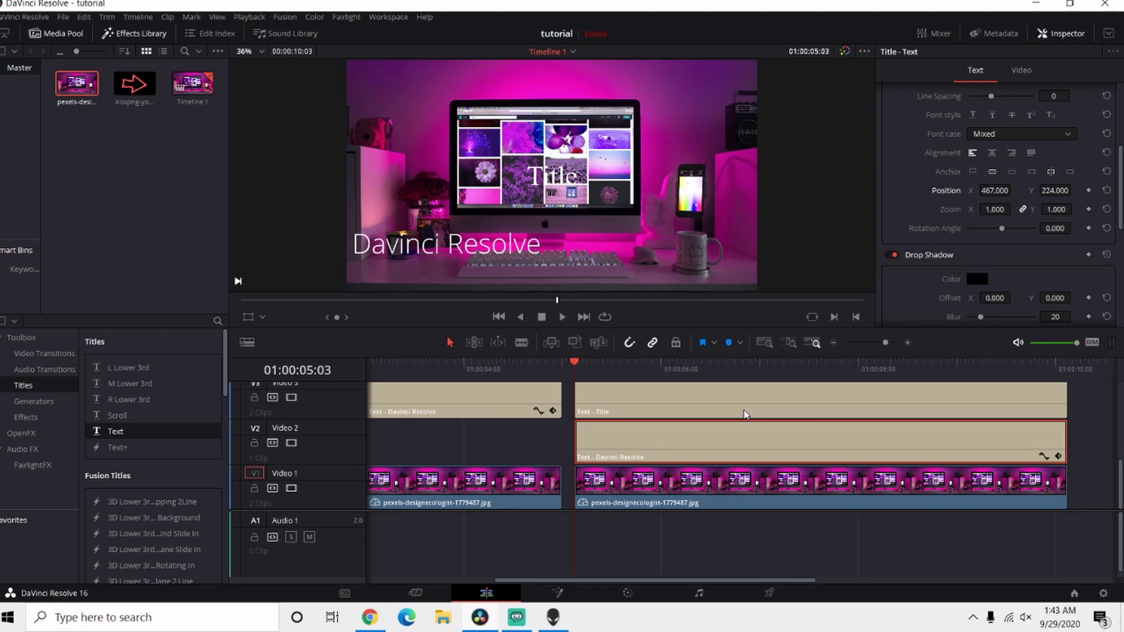
{"action": "left_click", "coordinate": [712, 410]}
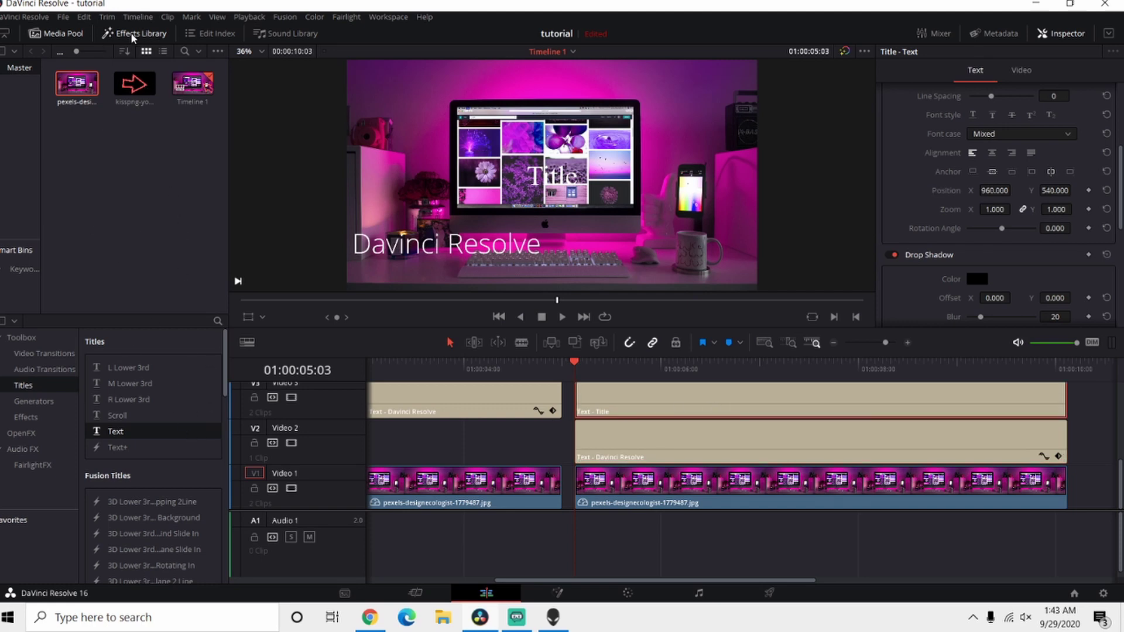
{"action": "left_click", "coordinate": [132, 36]}
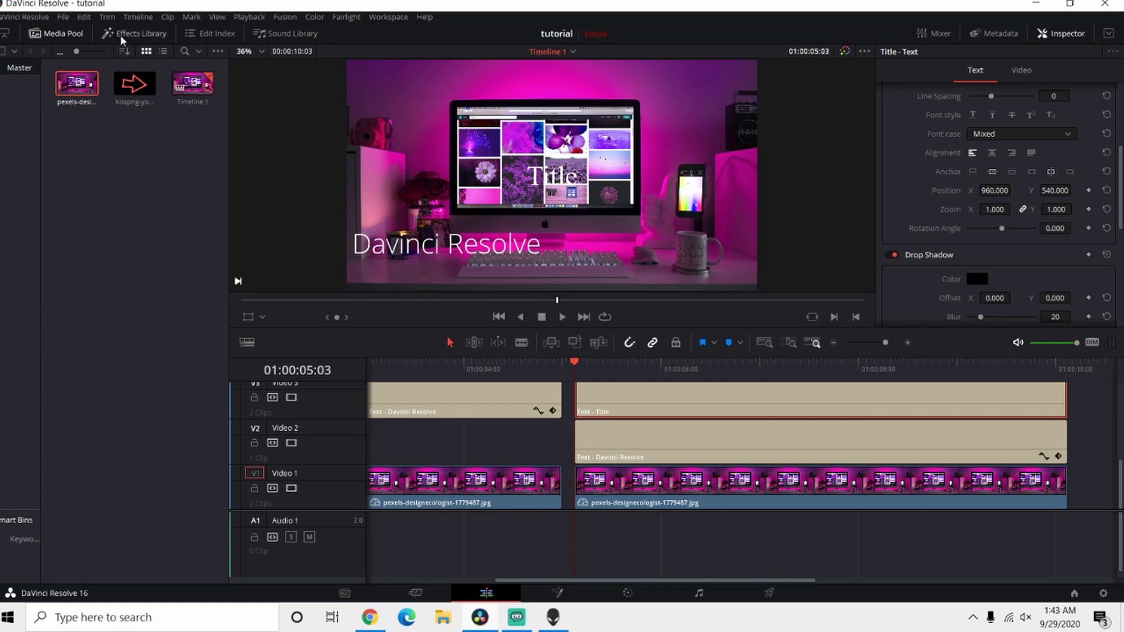
{"action": "left_click", "coordinate": [123, 35]}
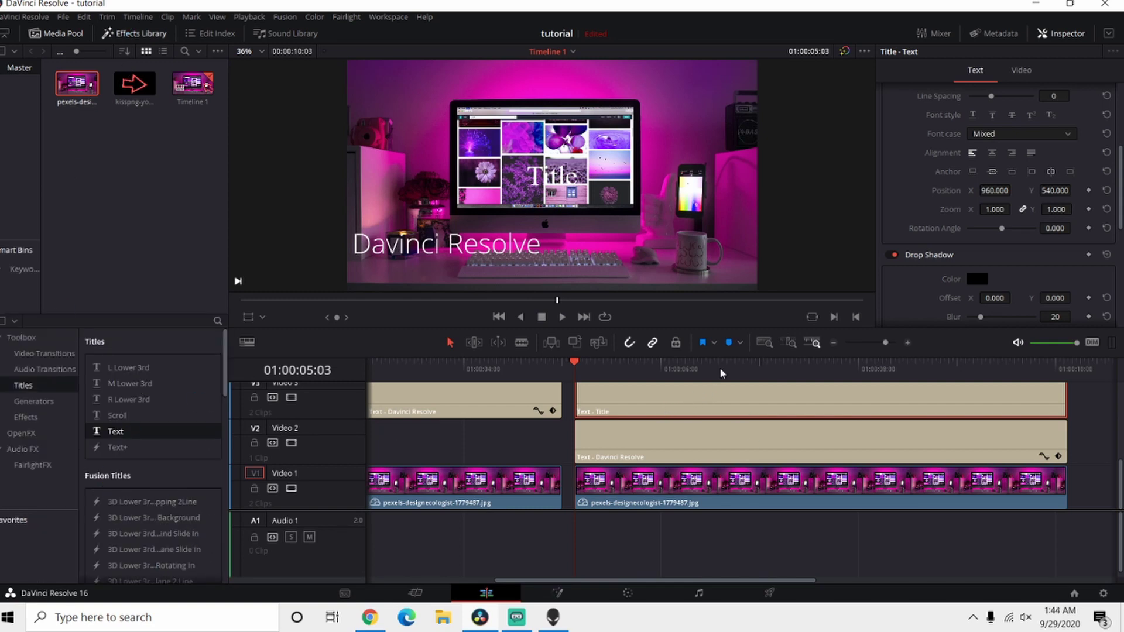
{"action": "scroll", "coordinate": [949, 214], "scroll_direction": "up", "scroll_amount": 5}
{"action": "left_click", "coordinate": [946, 123]}
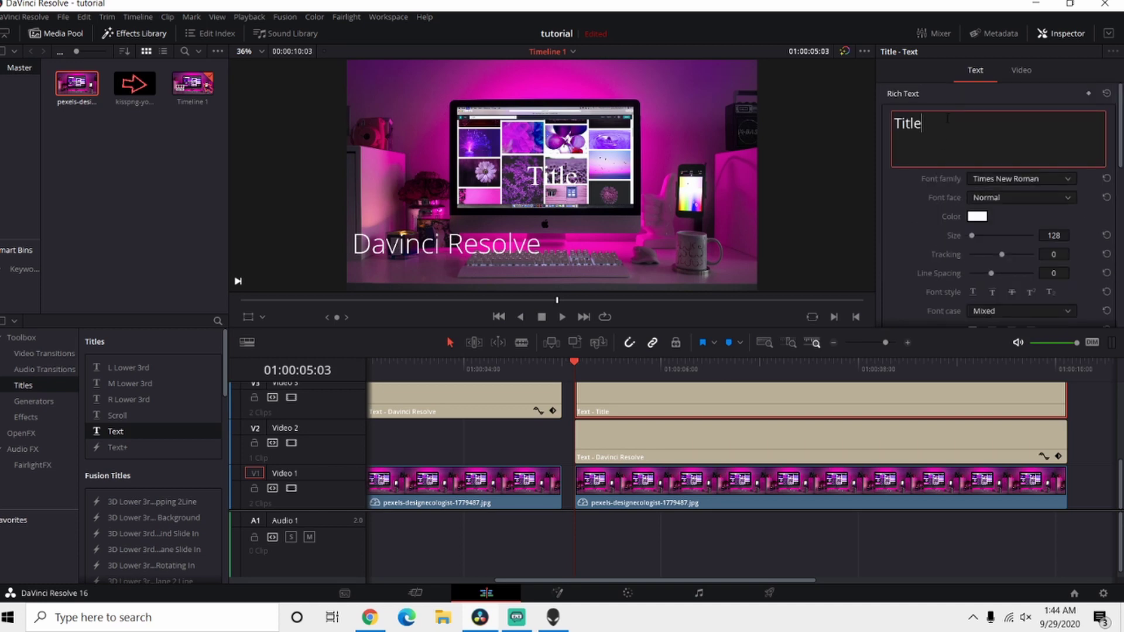
{"action": "key", "text": "BackSpace"}
{"action": "key", "text": "BackSpace"}
{"action": "key", "text": "BackSpace"}
{"action": "key", "text": "BackSpace"}
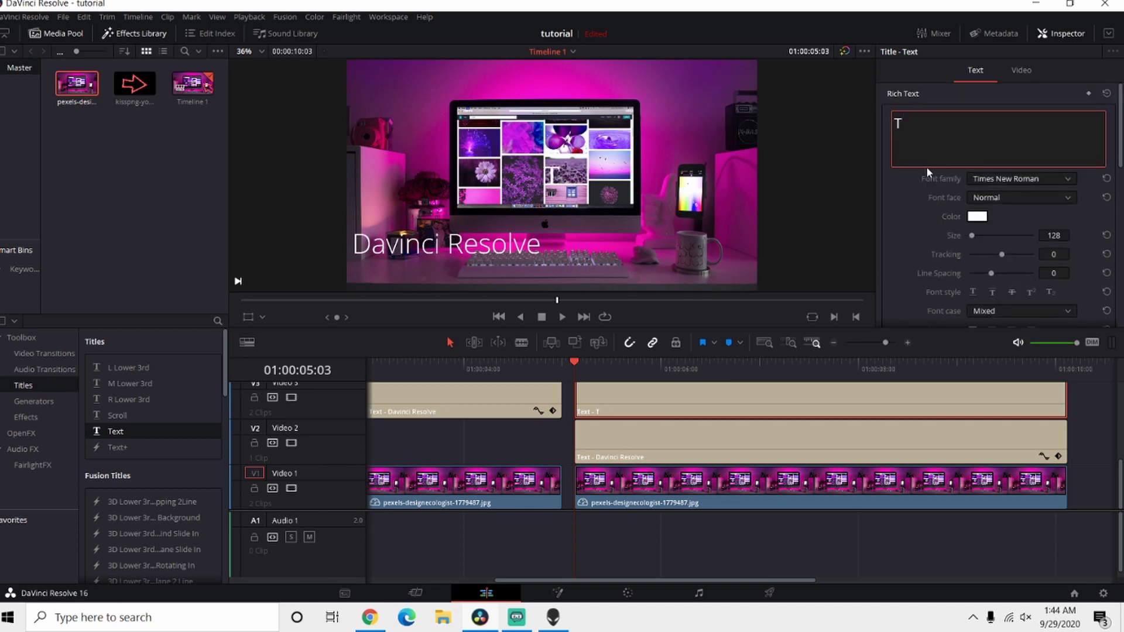
{"action": "type", "text": "utorial"}
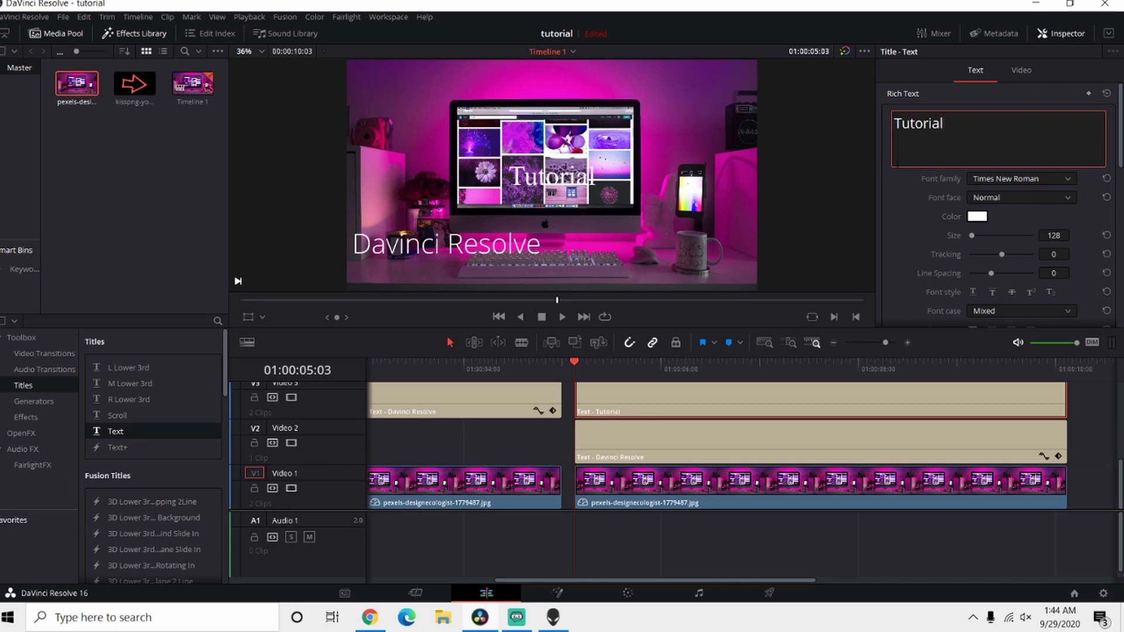
Set the Tutorial text to Open Sans Light at position X 337, Y 112
{"action": "left_click", "coordinate": [1035, 181]}
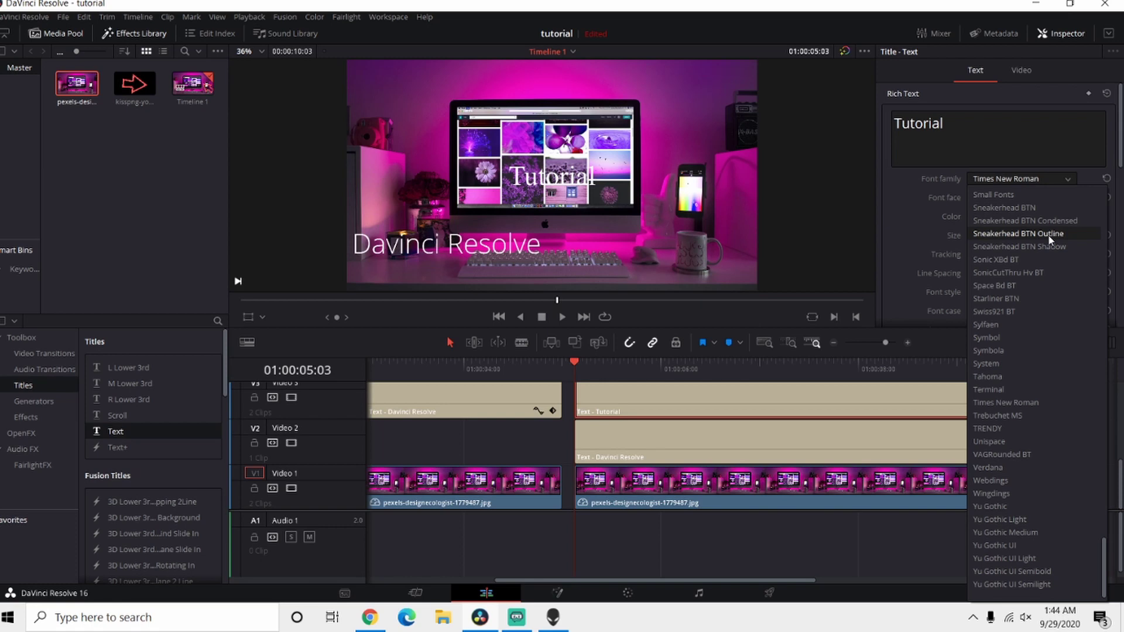
{"action": "scroll", "coordinate": [1049, 239], "scroll_direction": "up", "scroll_amount": 10}
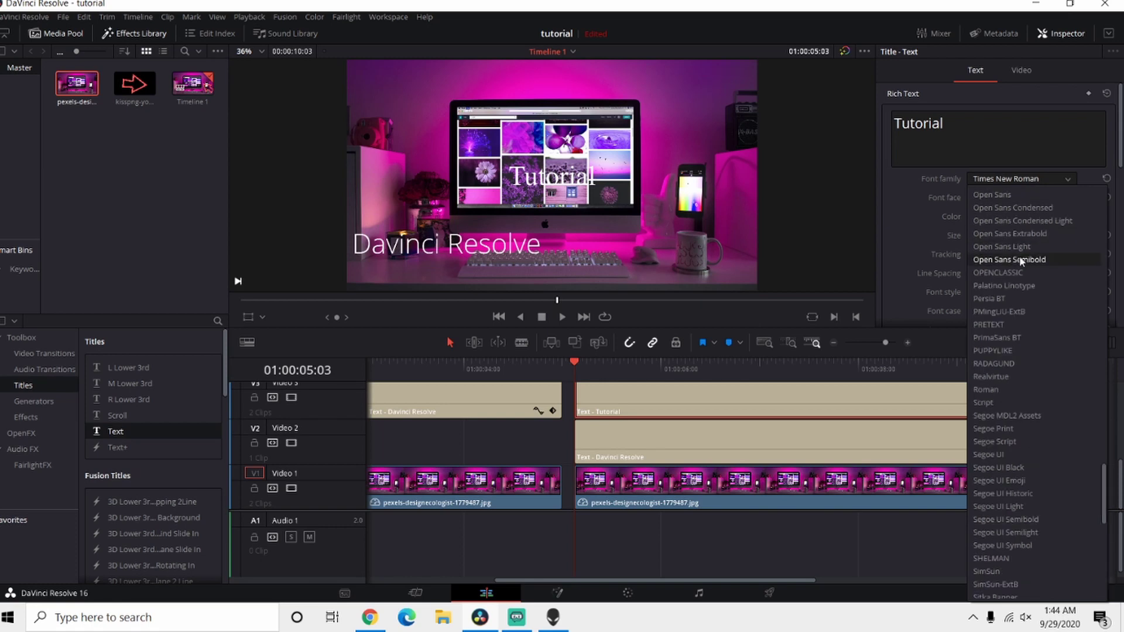
{"action": "left_click", "coordinate": [1047, 246]}
{"action": "scroll", "coordinate": [965, 234], "scroll_direction": "down", "scroll_amount": 3}
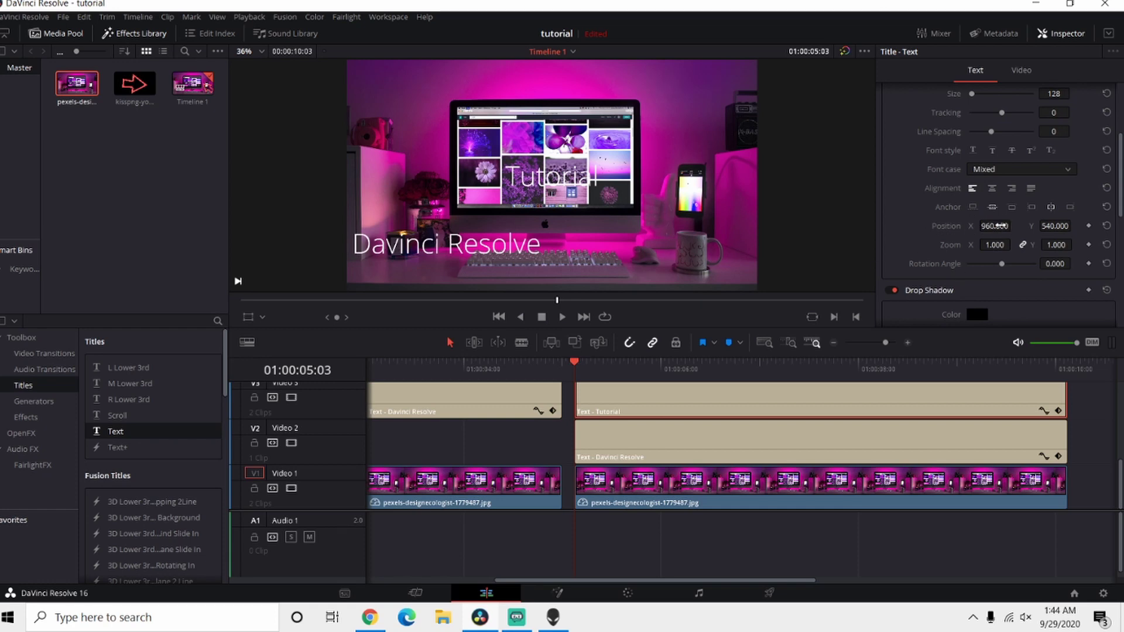
{"action": "left_click_drag", "start_coordinate": [994, 226], "coordinate": [896, 226]}
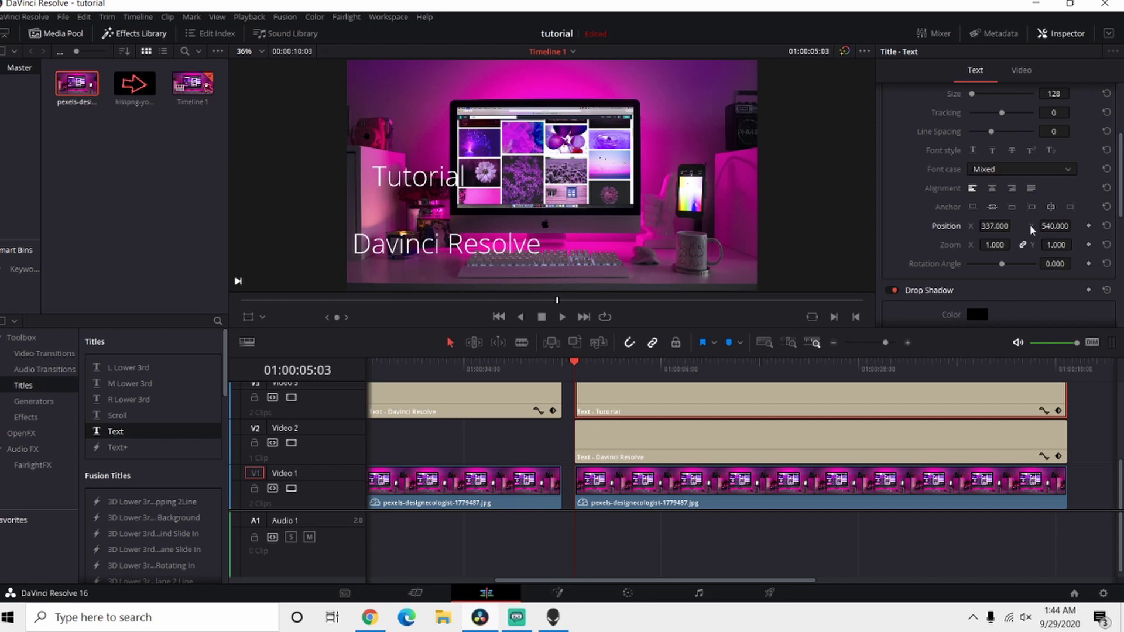
{"action": "left_click_drag", "start_coordinate": [1054, 226], "coordinate": [995, 226]}
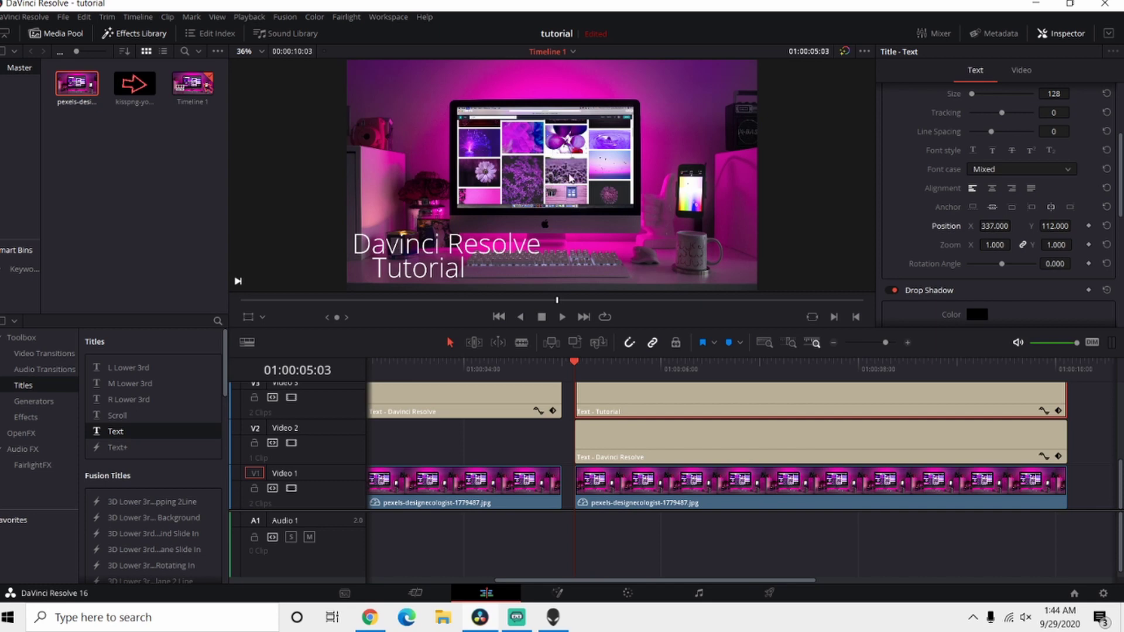
Drop a Text title onto Video 4 above the second photo and delete its 'Title' placeholder
{"action": "scroll", "coordinate": [644, 437], "scroll_direction": "up", "scroll_amount": 2}
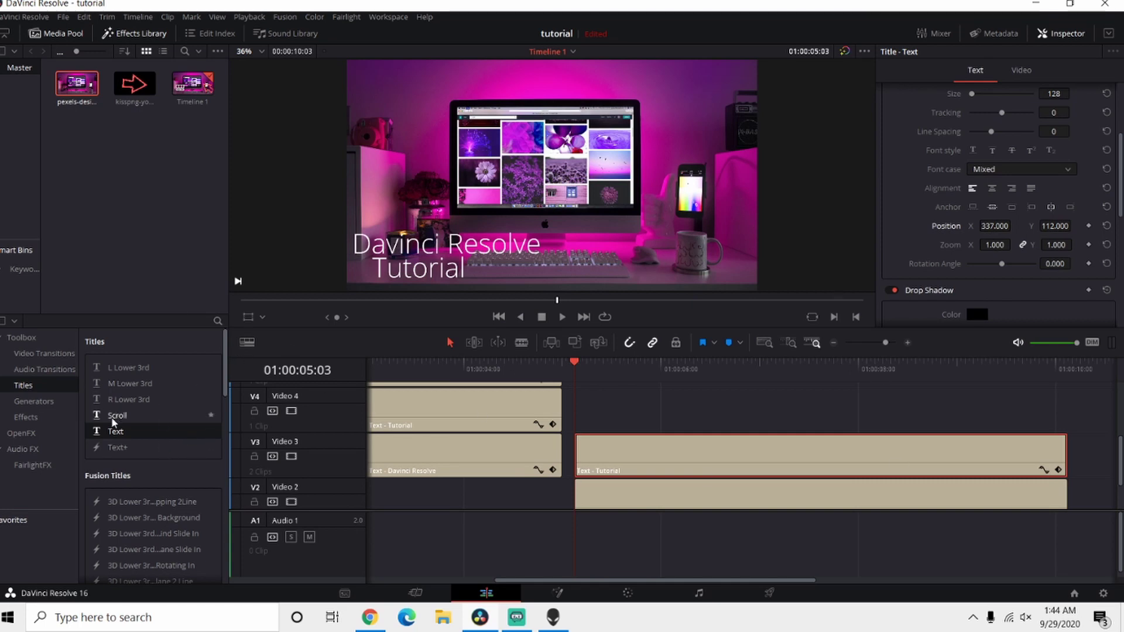
{"action": "left_click_drag", "start_coordinate": [115, 431], "coordinate": [605, 412]}
{"action": "left_click", "coordinate": [605, 411]}
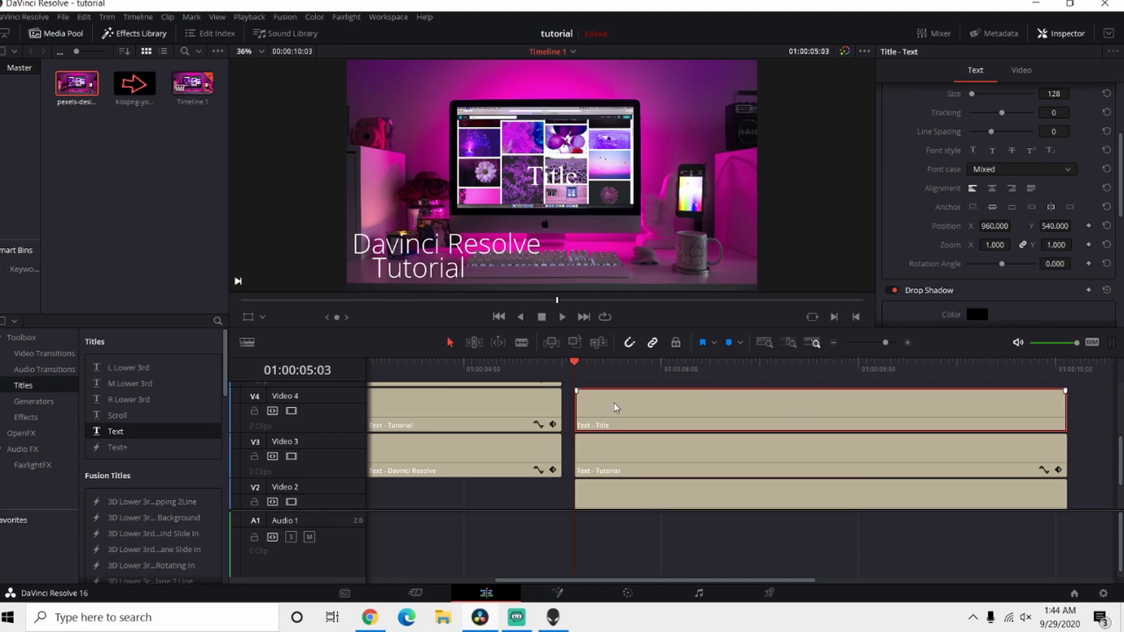
{"action": "scroll", "coordinate": [909, 184], "scroll_direction": "up", "scroll_amount": 3}
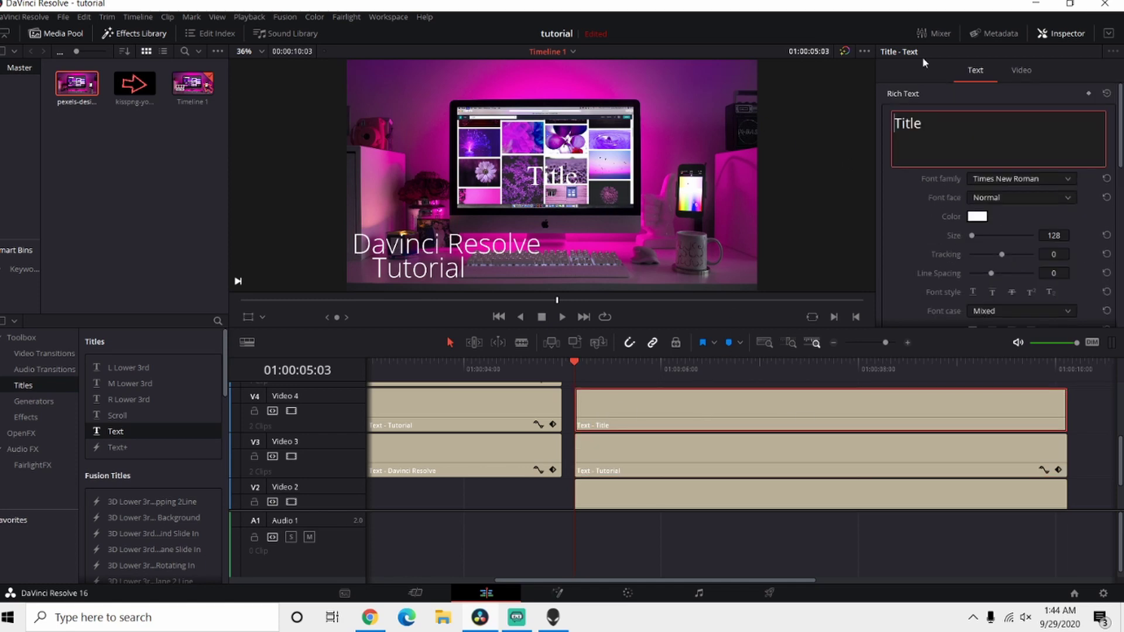
{"action": "key", "text": "BackSpace"}
{"action": "key", "text": "BackSpace"}
{"action": "key", "text": "BackSpace"}
{"action": "key", "text": "BackSpace"}
{"action": "key", "text": "BackSpace"}
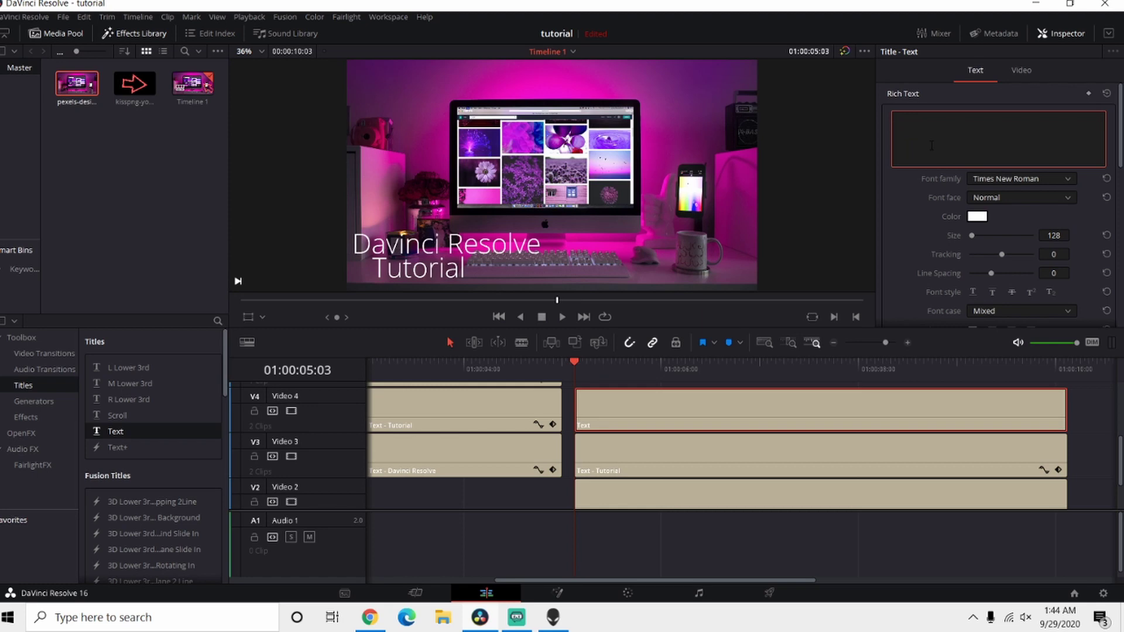
Make the Video 4 title read 'How to Create' in Open Sans Bold
{"action": "type", "text": "How "}
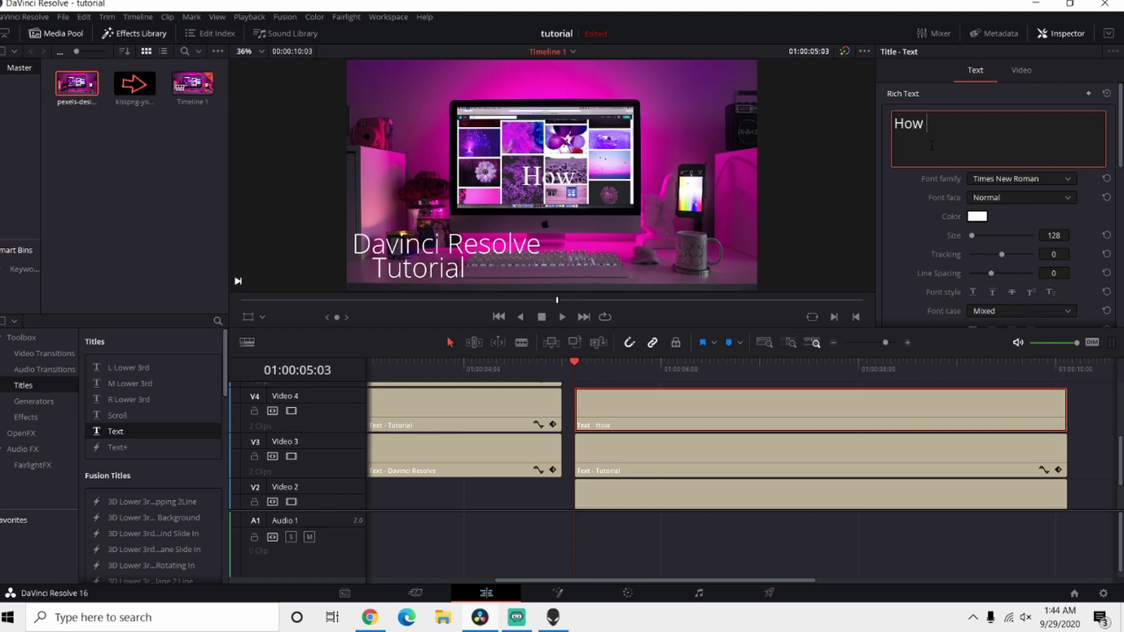
{"action": "type", "text": "to Create"}
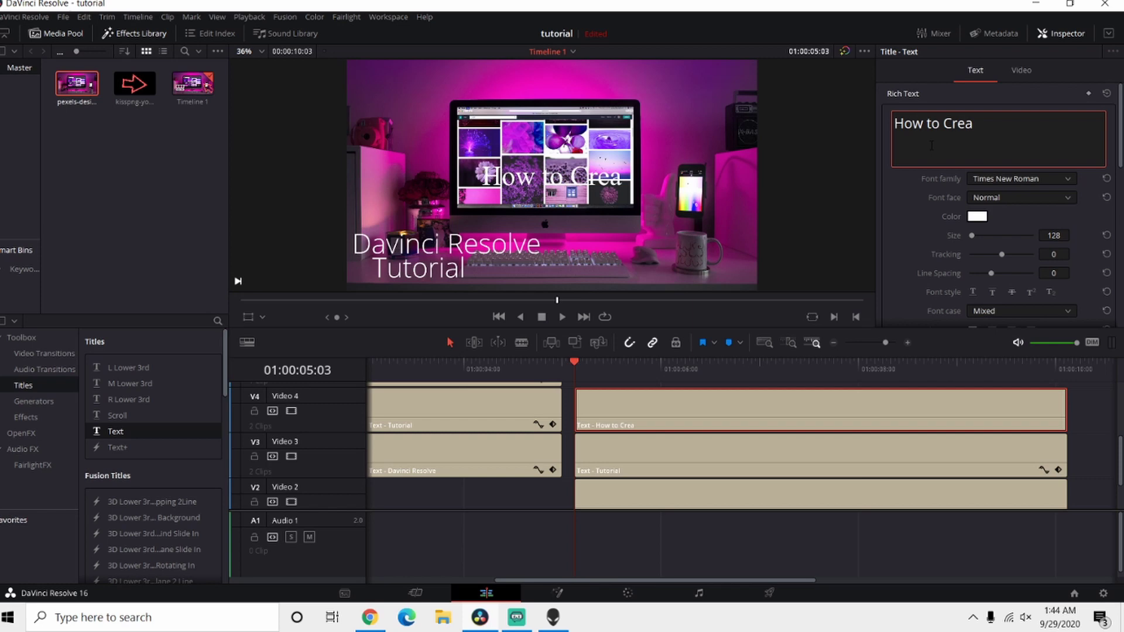
{"action": "left_click", "coordinate": [1022, 180]}
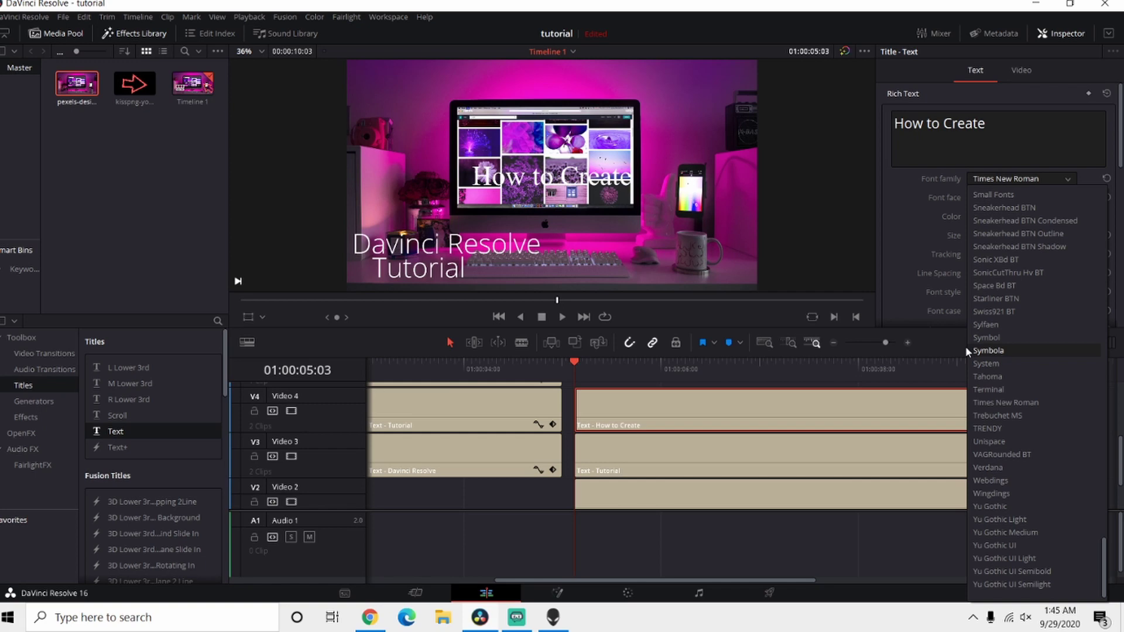
{"action": "scroll", "coordinate": [965, 346], "scroll_direction": "up", "scroll_amount": 10}
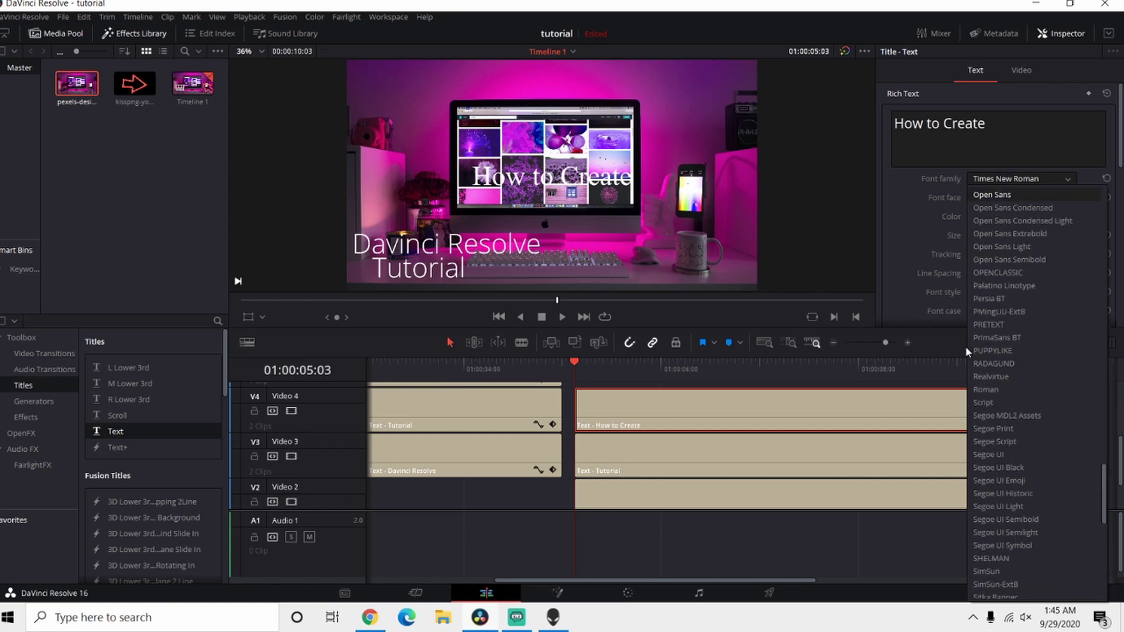
{"action": "left_click", "coordinate": [994, 196]}
{"action": "left_click", "coordinate": [1026, 197]}
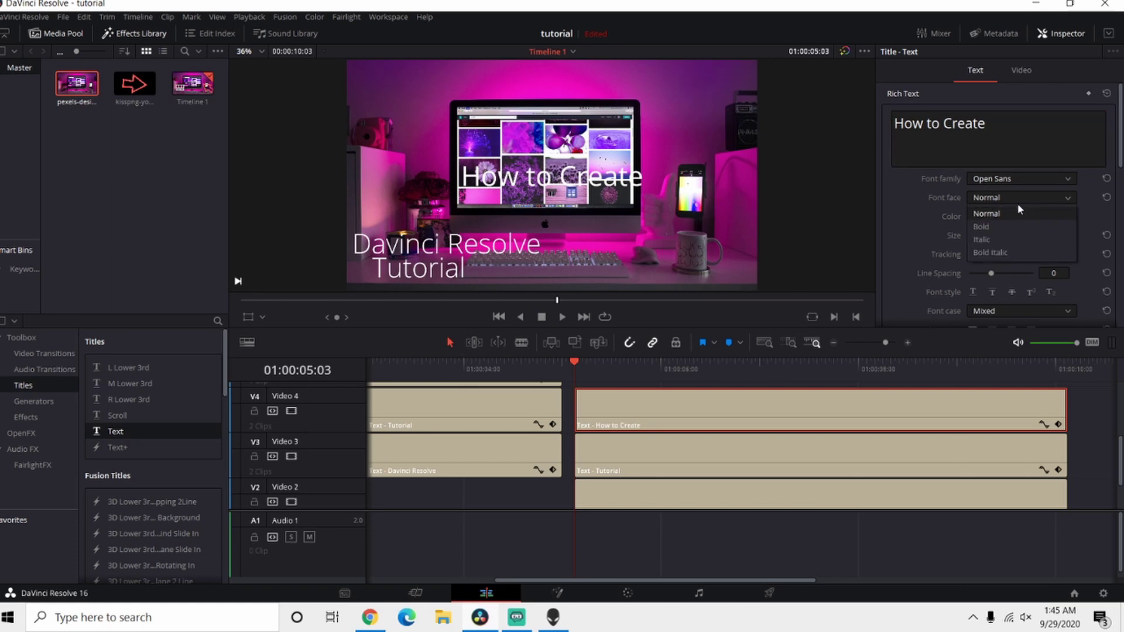
{"action": "left_click", "coordinate": [984, 226]}
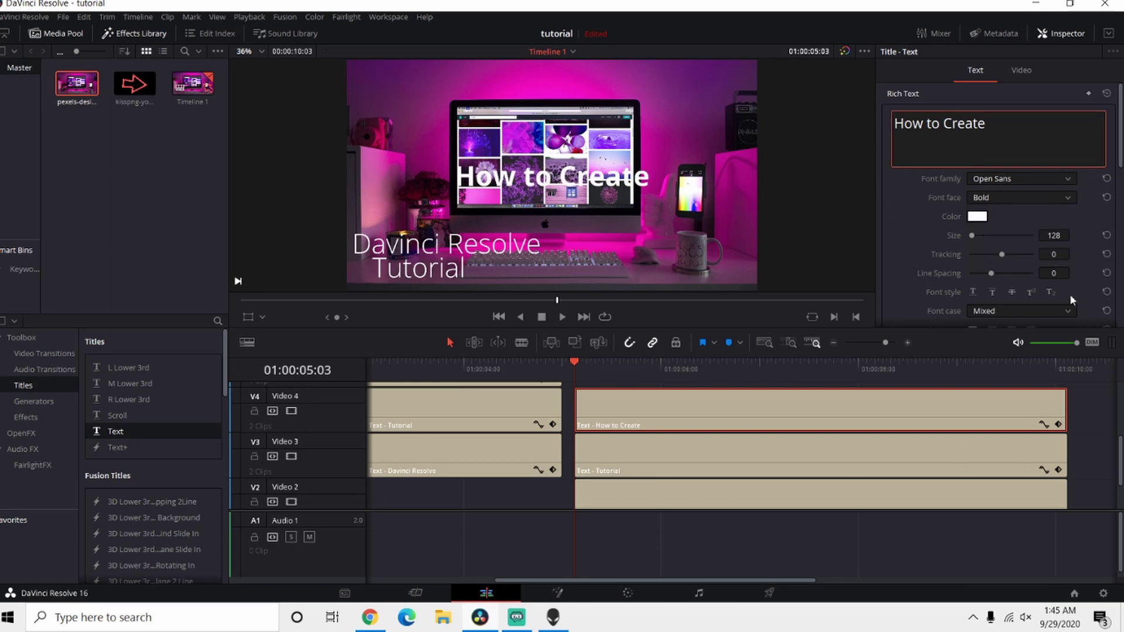
Scale the How to Create title to zoom 1.6 and raise its Position Y to 757
{"action": "scroll", "coordinate": [945, 219], "scroll_direction": "down", "scroll_amount": 2}
{"action": "scroll", "coordinate": [945, 219], "scroll_direction": "down", "scroll_amount": 3}
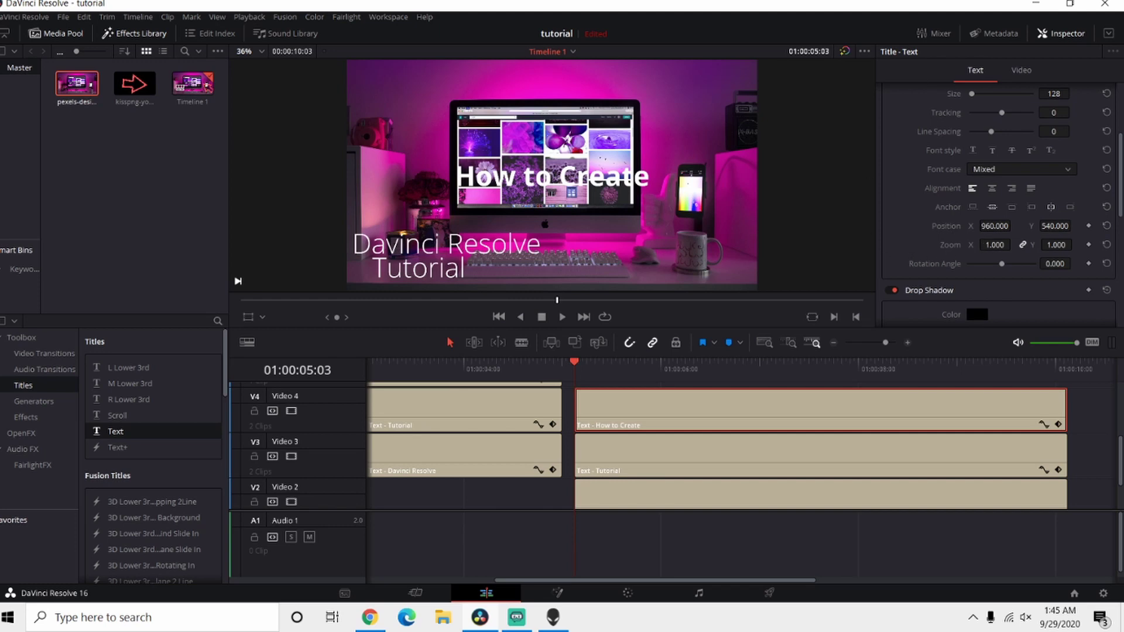
{"action": "left_click_drag", "start_coordinate": [995, 245], "coordinate": [1015, 244]}
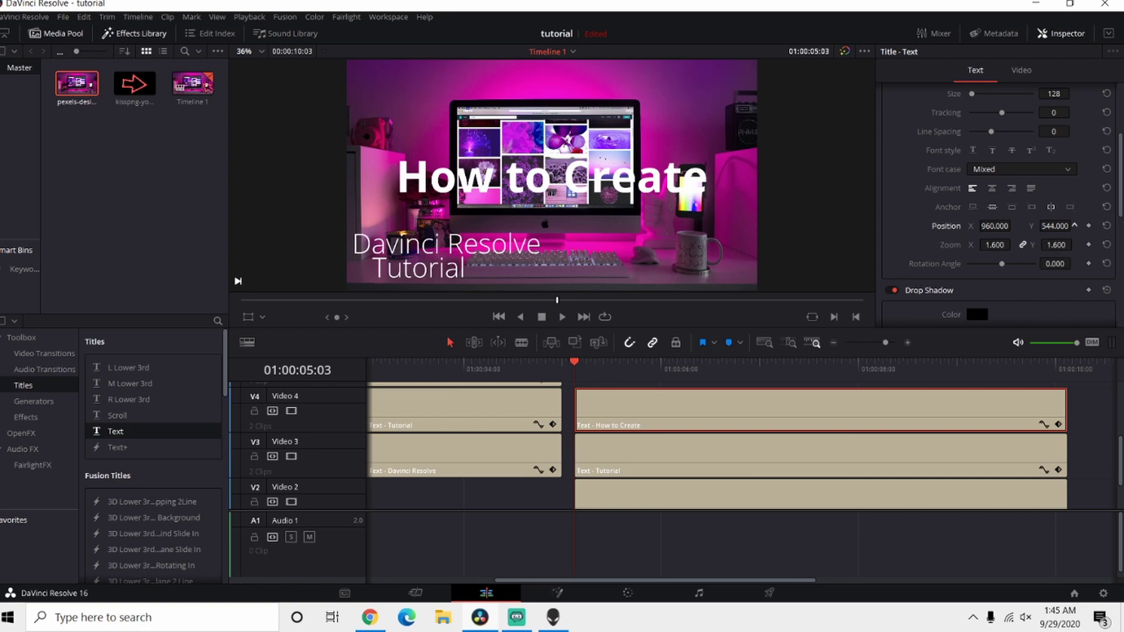
{"action": "left_click_drag", "start_coordinate": [1052, 227], "coordinate": [1085, 225]}
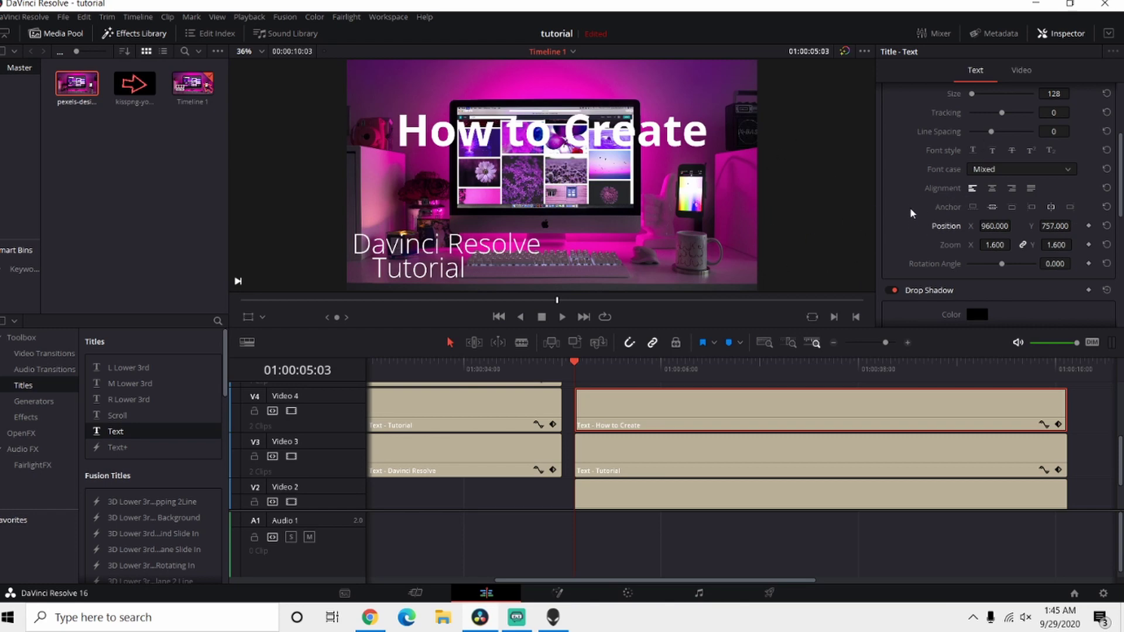
{"action": "scroll", "coordinate": [924, 181], "scroll_direction": "down", "scroll_amount": 8}
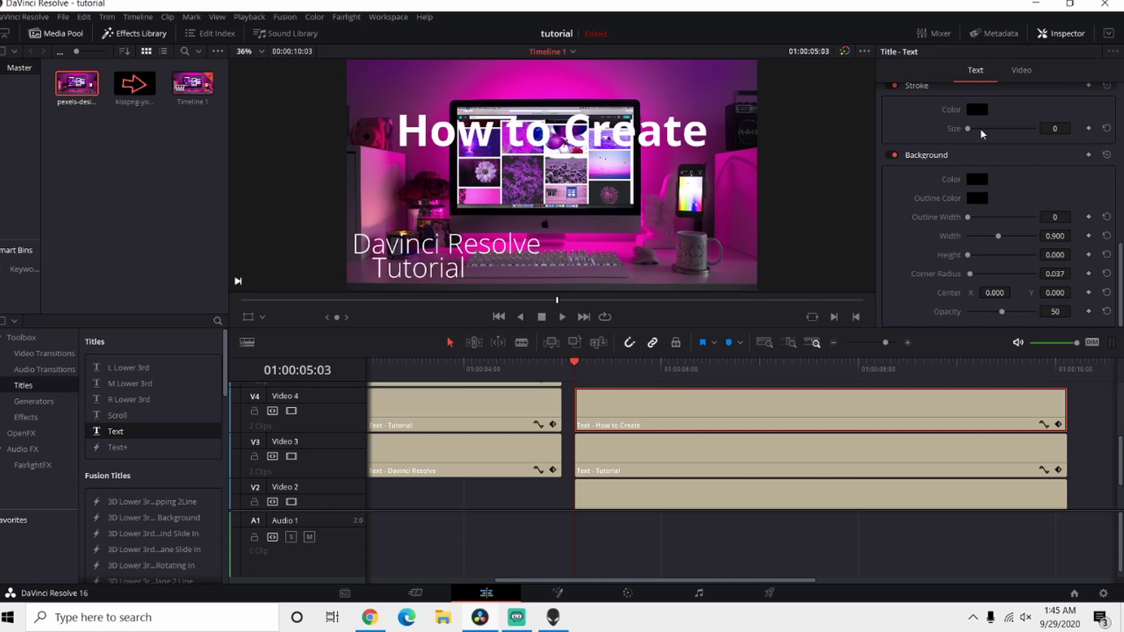
Set the How to Create background colour and outline colour both to blue (#0000ff)
{"action": "left_click", "coordinate": [976, 180]}
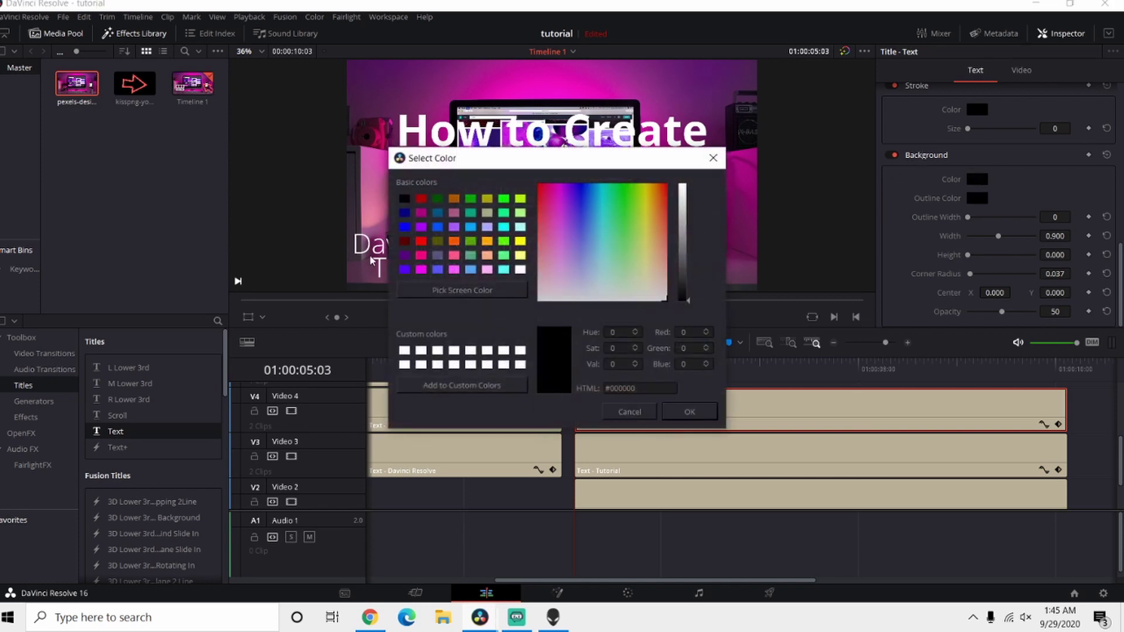
{"action": "left_click", "coordinate": [406, 228]}
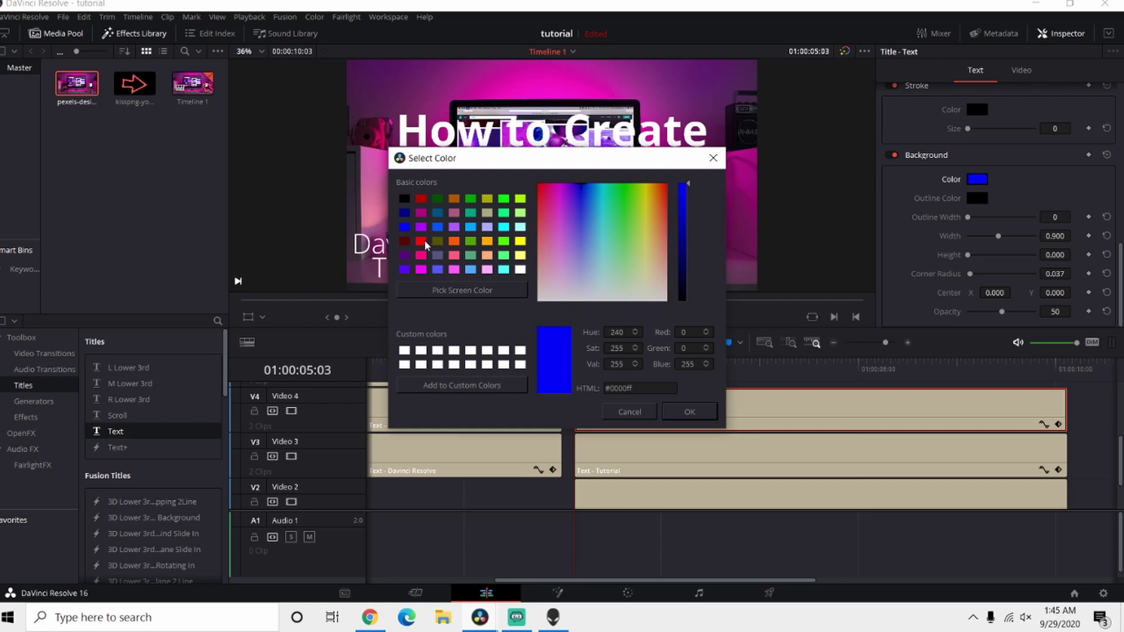
{"action": "left_click", "coordinate": [685, 415]}
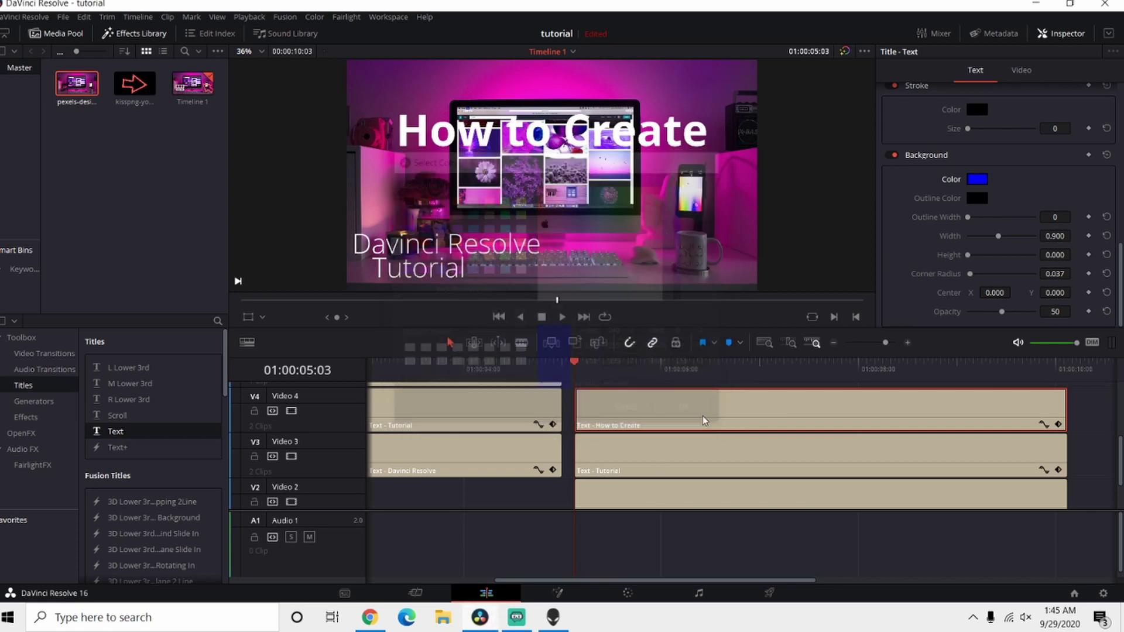
{"action": "left_click", "coordinate": [975, 199]}
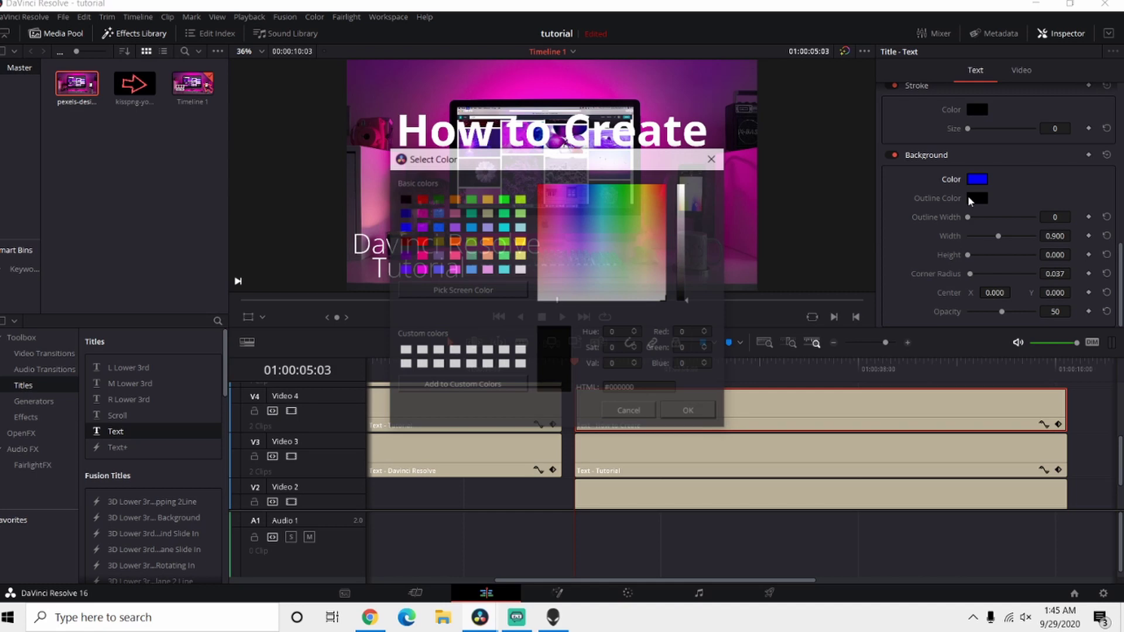
{"action": "left_click", "coordinate": [404, 227]}
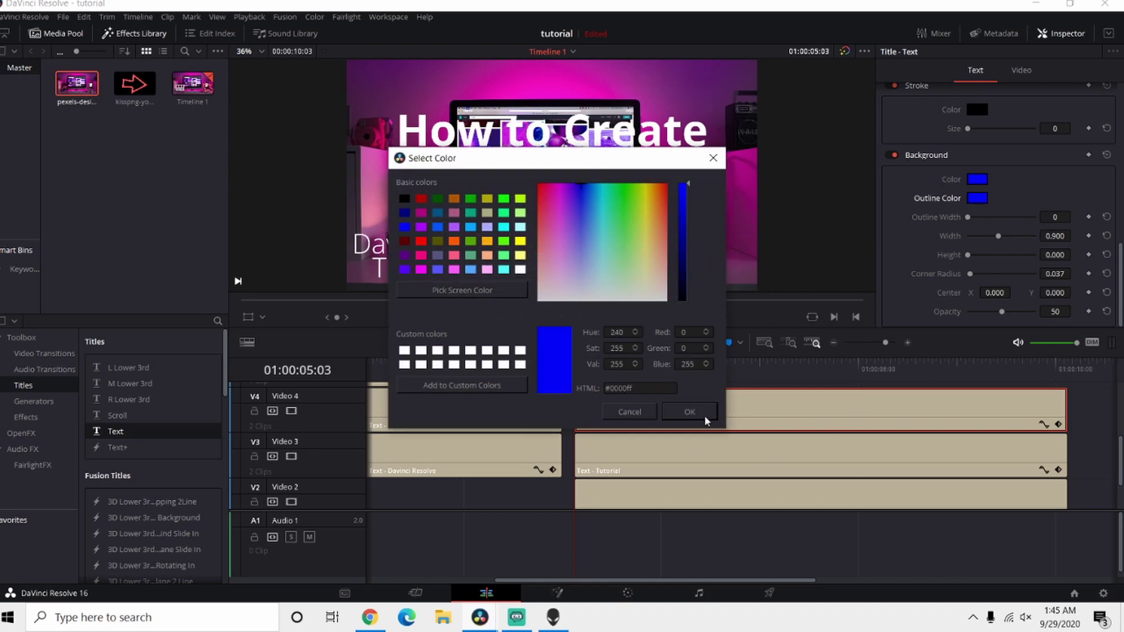
{"action": "left_click", "coordinate": [690, 412]}
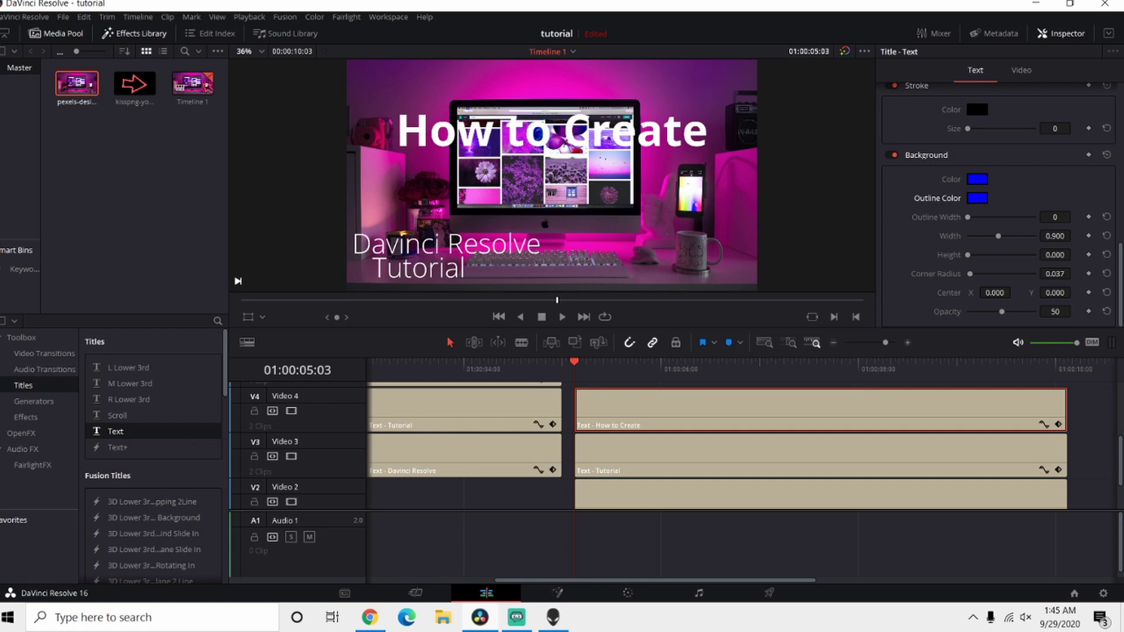
Give the blue box height 0.220, width 0.809, corner radius 0 and opacity 68
{"action": "left_click_drag", "start_coordinate": [1057, 255], "coordinate": [1074, 255]}
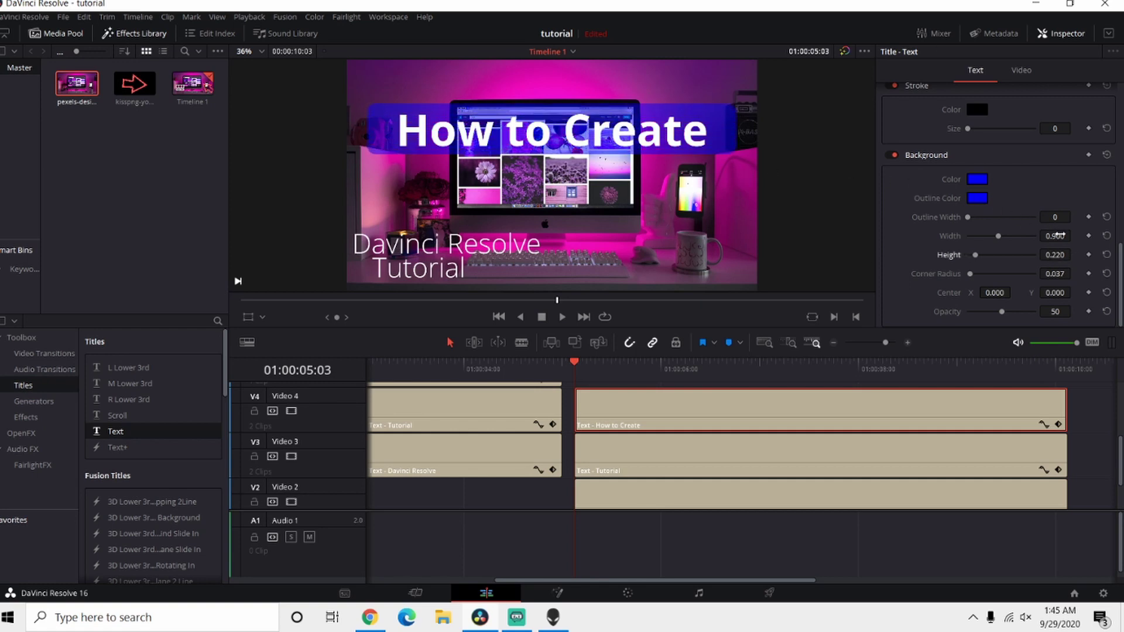
{"action": "left_click_drag", "start_coordinate": [1056, 236], "coordinate": [1075, 236]}
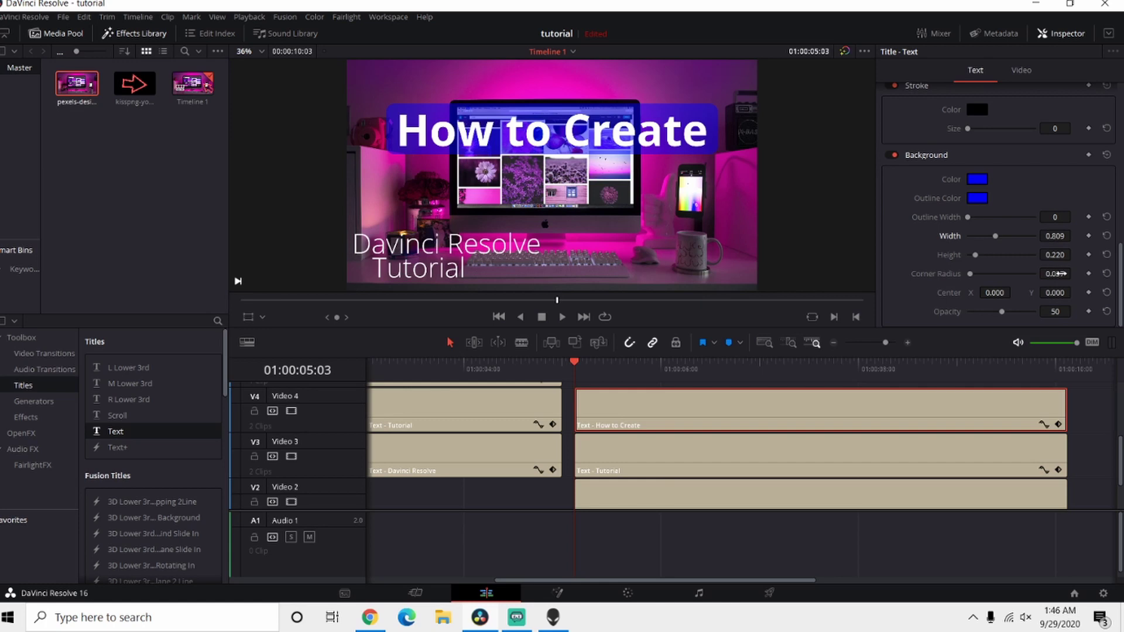
{"action": "left_click_drag", "start_coordinate": [1055, 274], "coordinate": [1043, 273]}
{"action": "left_click_drag", "start_coordinate": [1057, 311], "coordinate": [1075, 311]}
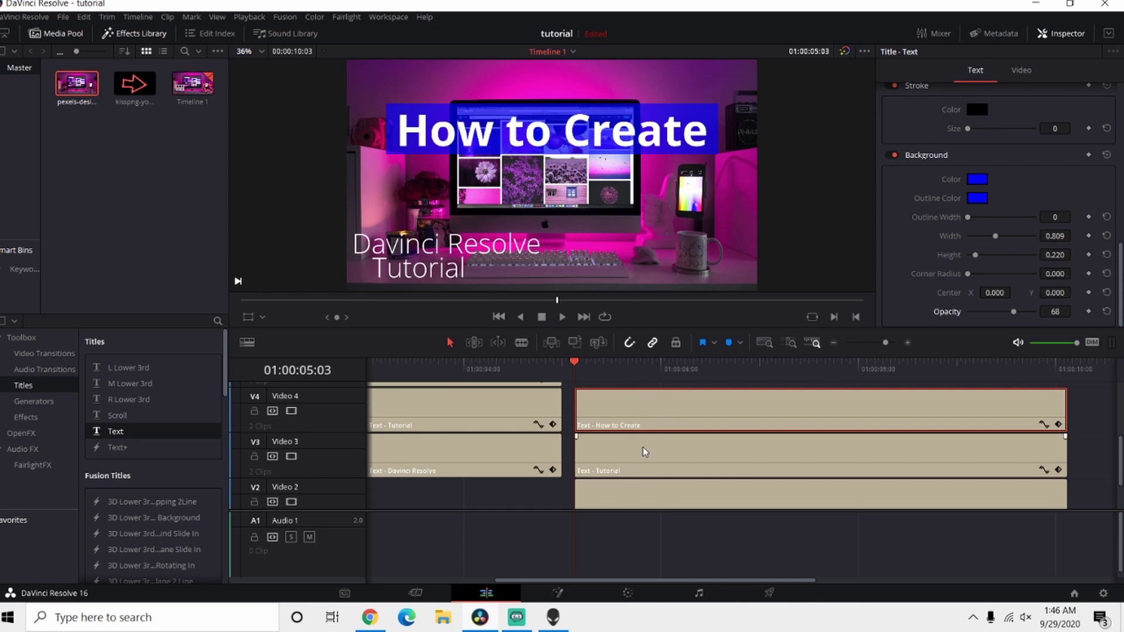
Add a Text title on Video 5 and replace its placeholder with 'a Thumbnail'
{"action": "scroll", "coordinate": [644, 448], "scroll_direction": "up", "scroll_amount": 2}
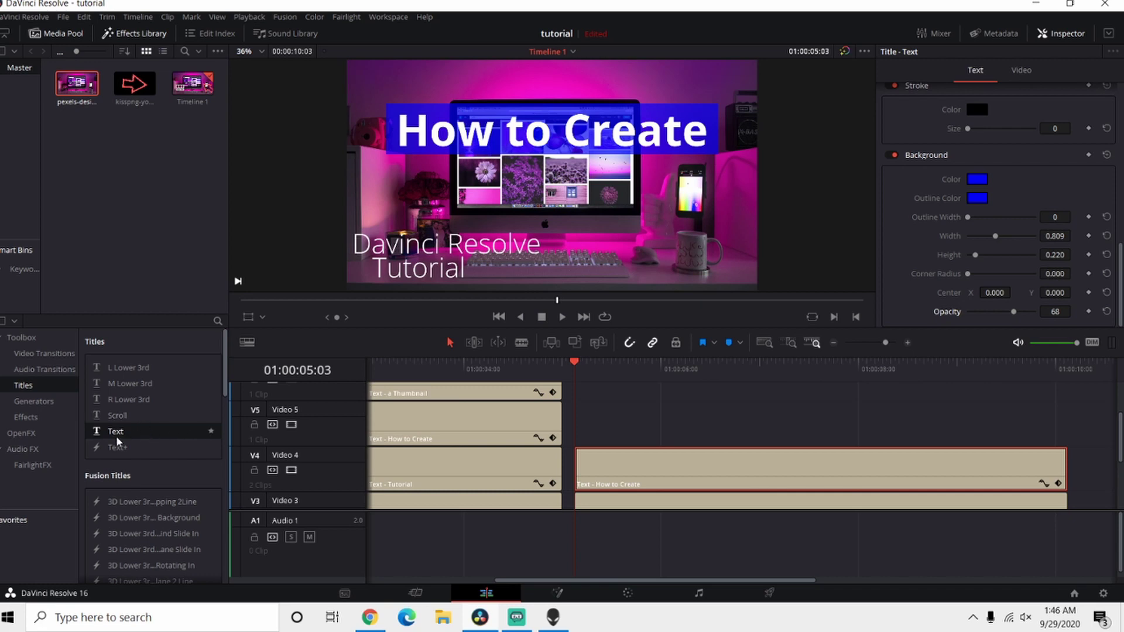
{"action": "left_click_drag", "start_coordinate": [116, 432], "coordinate": [629, 433]}
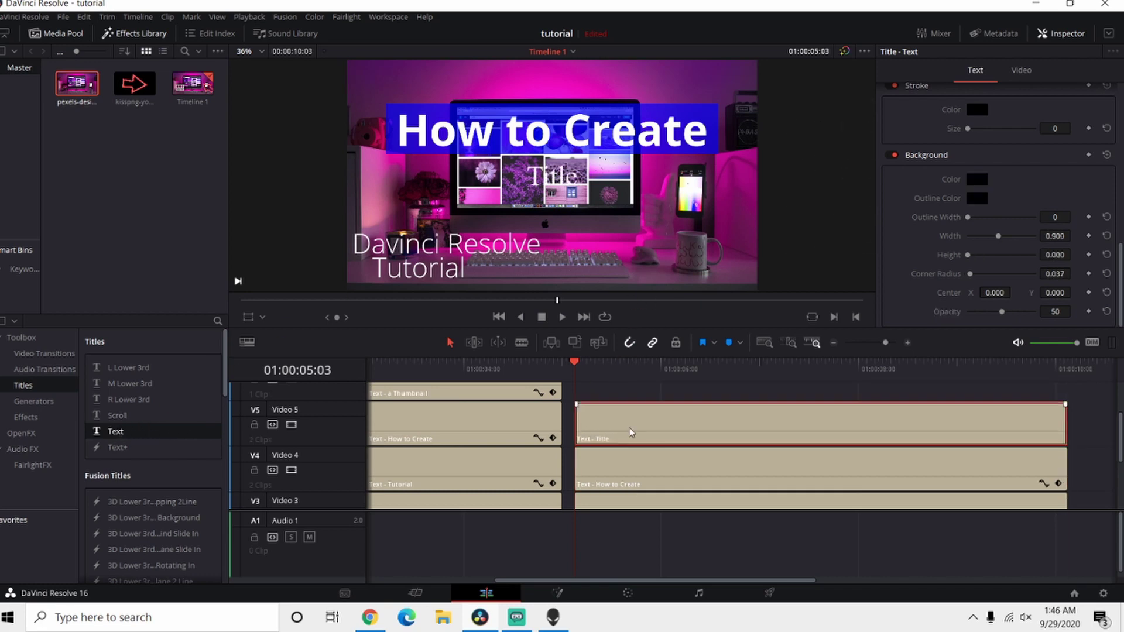
{"action": "scroll", "coordinate": [900, 190], "scroll_direction": "up", "scroll_amount": 8}
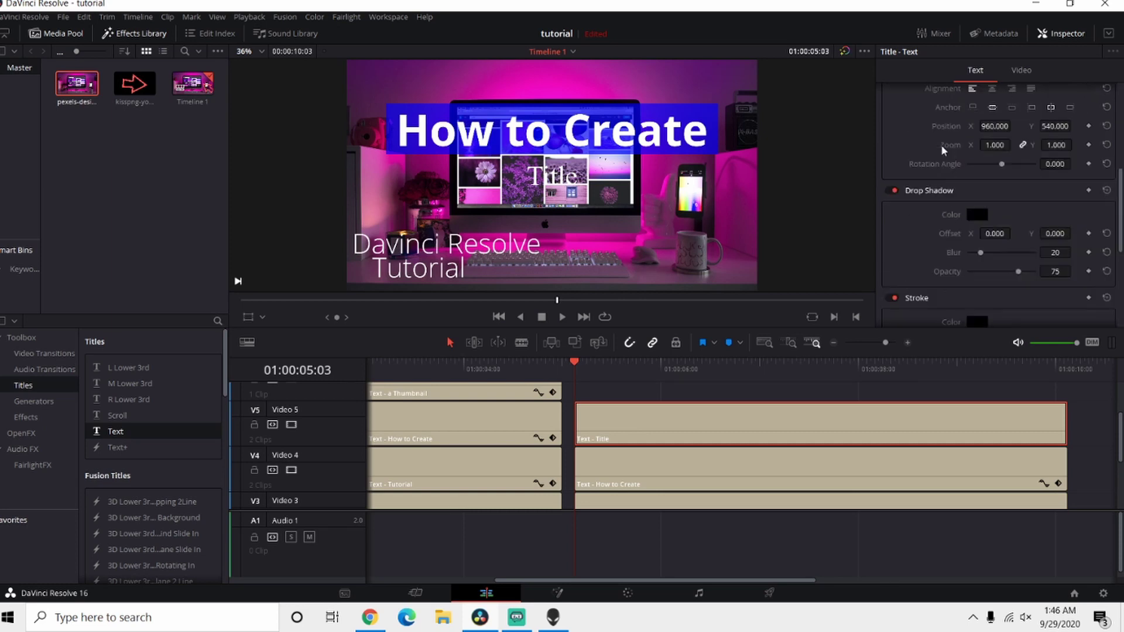
{"action": "key", "text": "ctrl+a"}
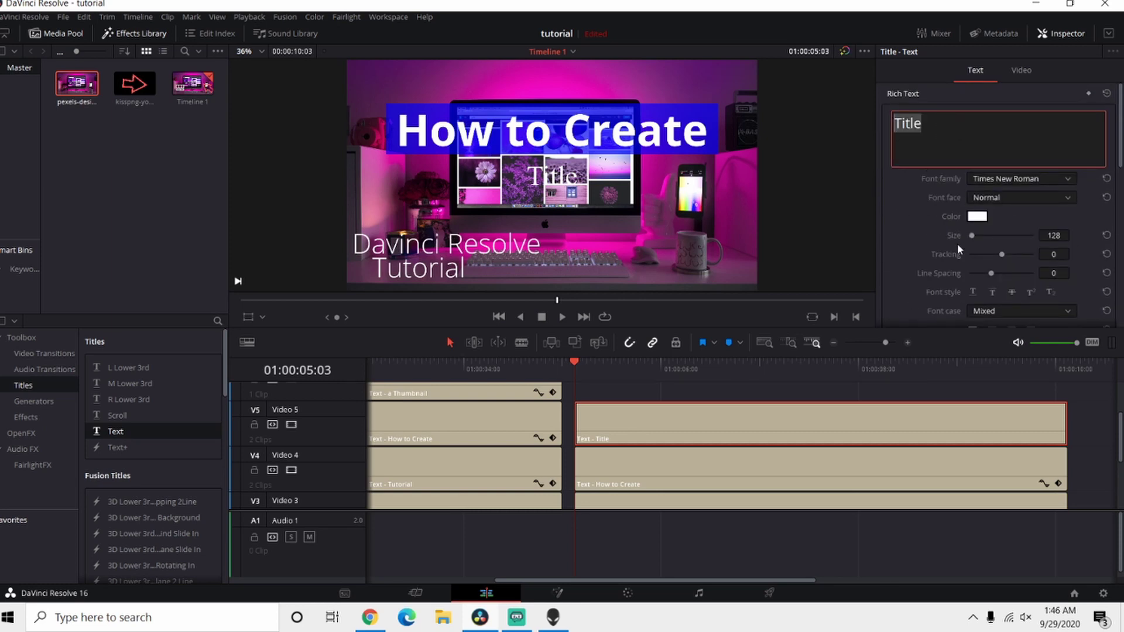
{"action": "type", "text": "a "}
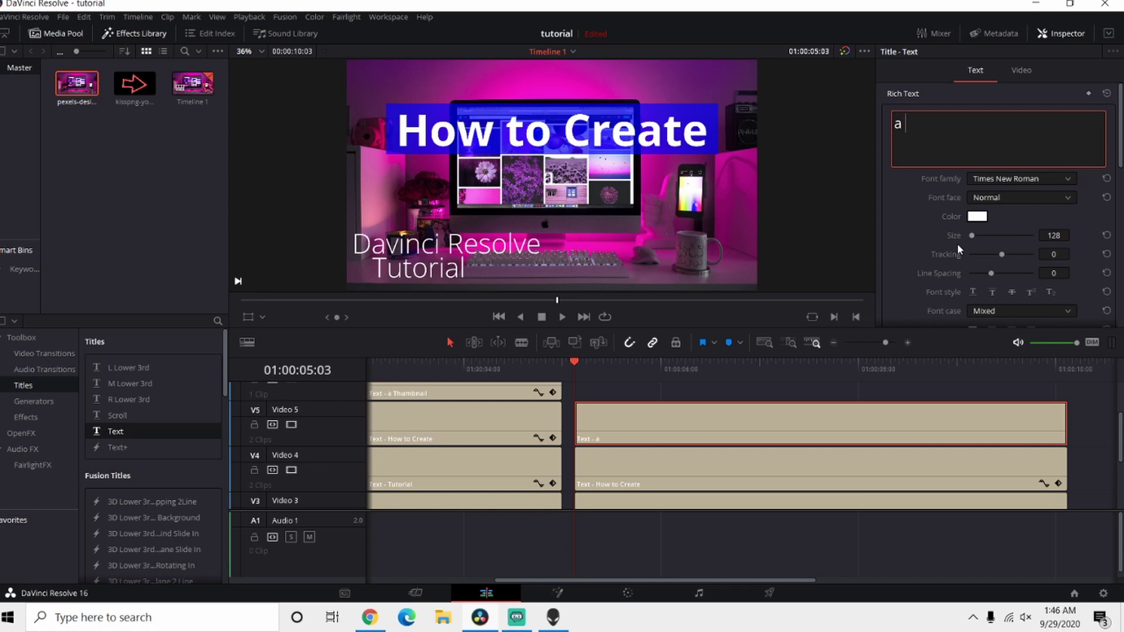
{"action": "type", "text": "Thumb"}
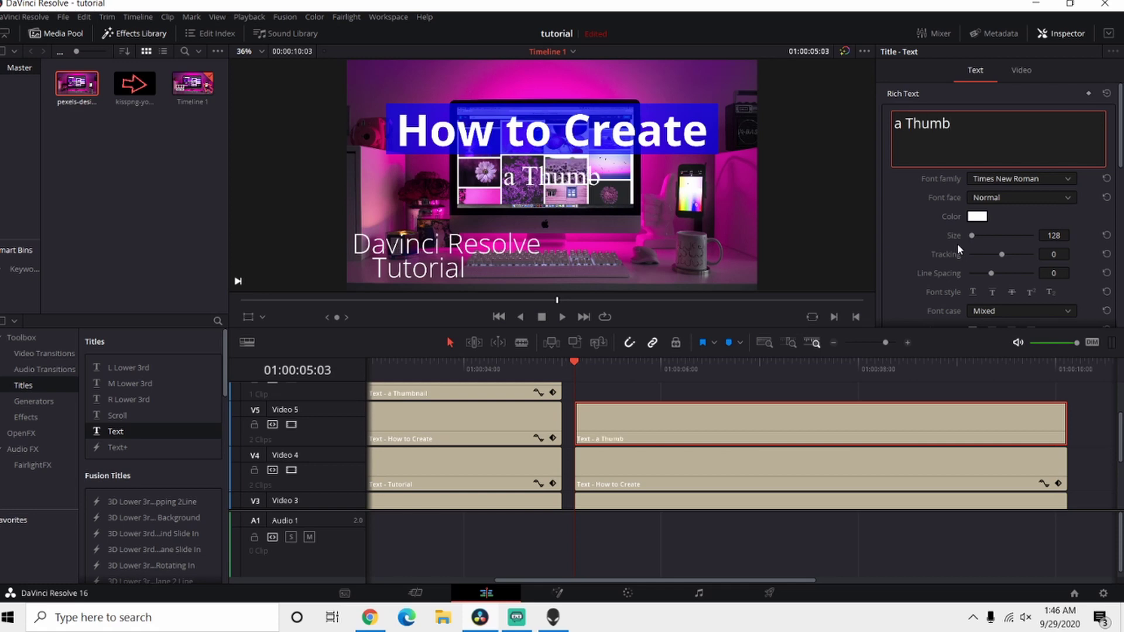
{"action": "type", "text": "nail"}
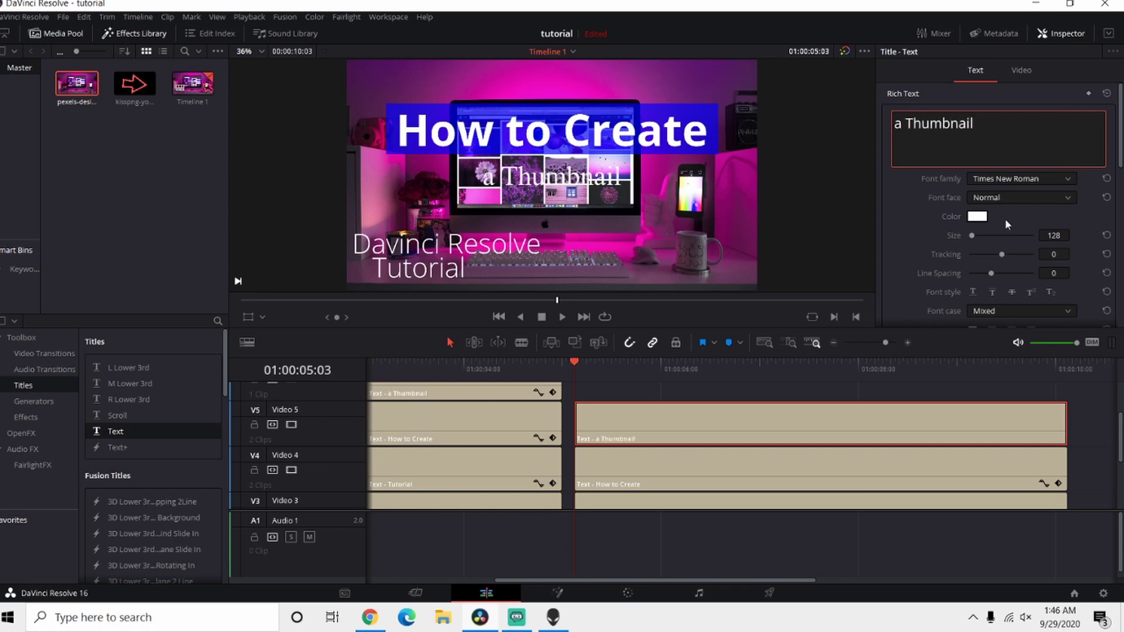
Set the 'a Thumbnail' text to Open Sans Bold
{"action": "left_click", "coordinate": [1049, 178]}
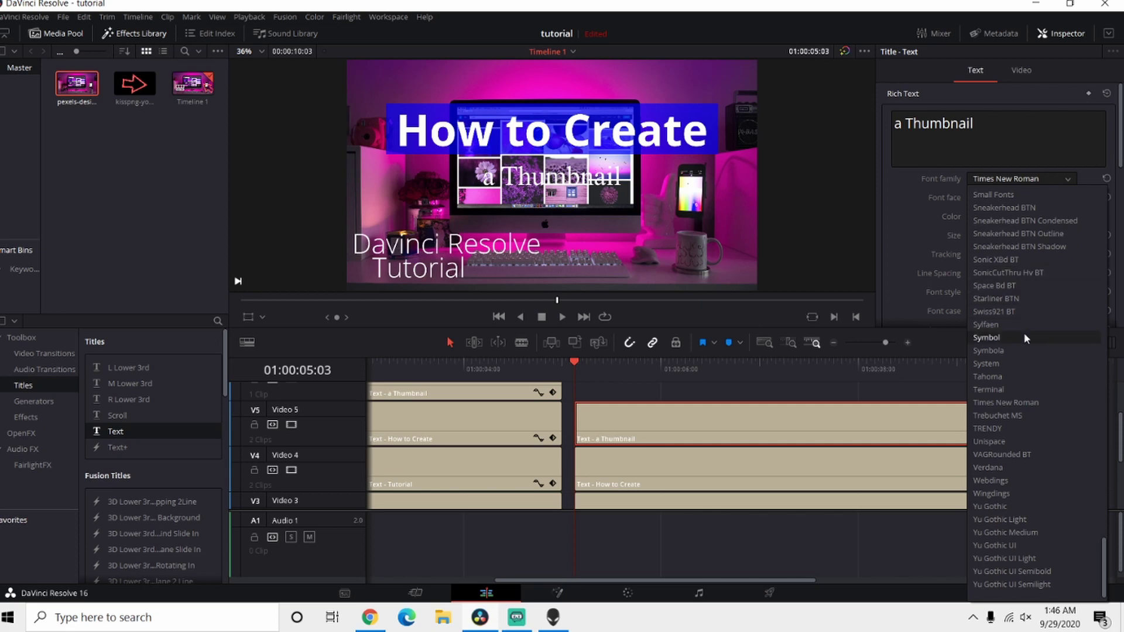
{"action": "key", "text": "o"}
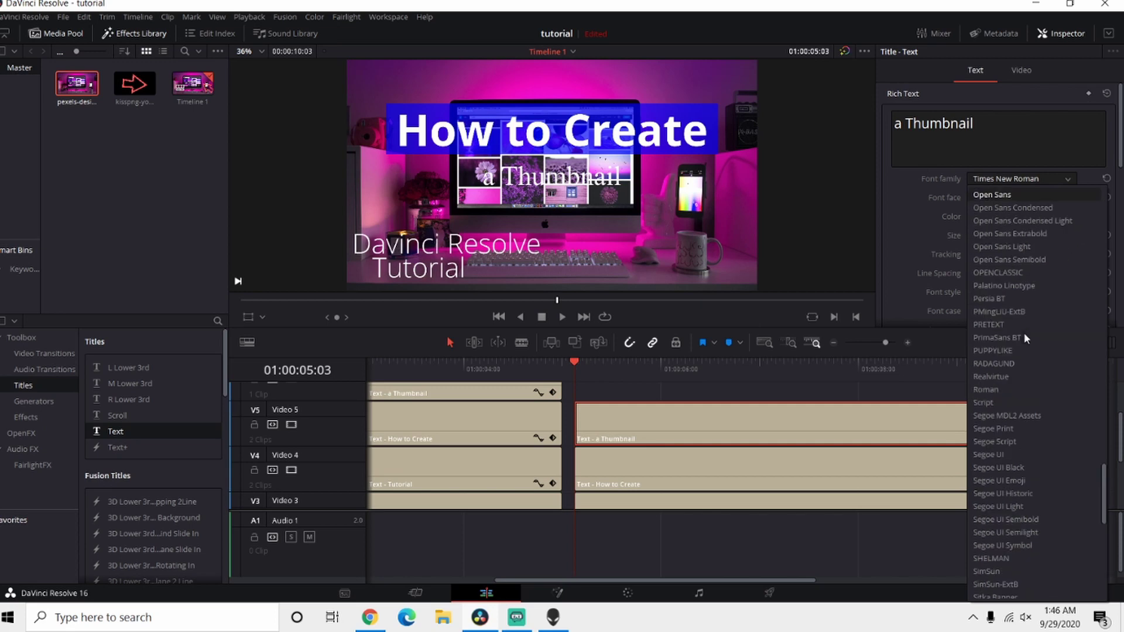
{"action": "left_click", "coordinate": [1003, 196]}
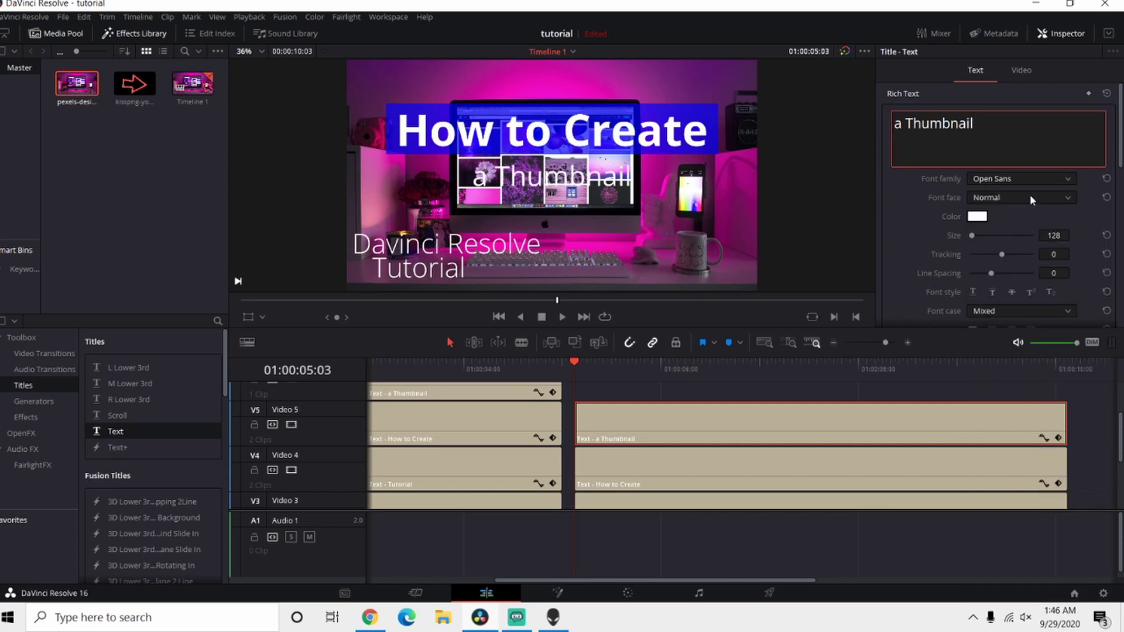
{"action": "left_click", "coordinate": [1031, 194]}
{"action": "left_click", "coordinate": [994, 227]}
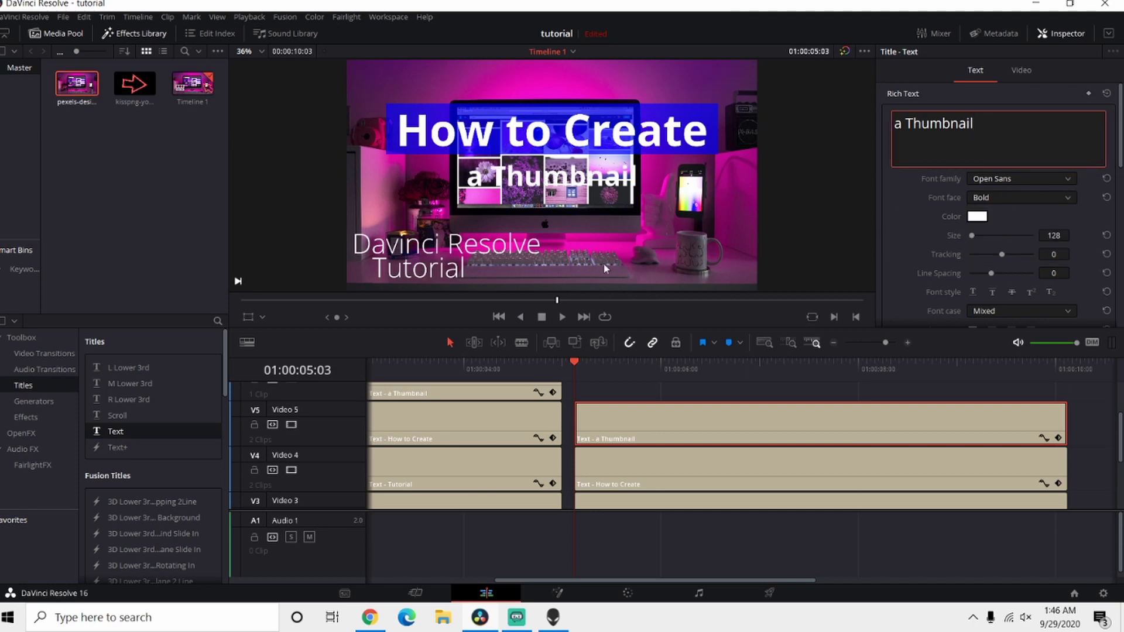
Colour the 'a Thumbnail' background fill and outline blue (#0000ff)
{"action": "scroll", "coordinate": [931, 217], "scroll_direction": "down", "scroll_amount": 10}
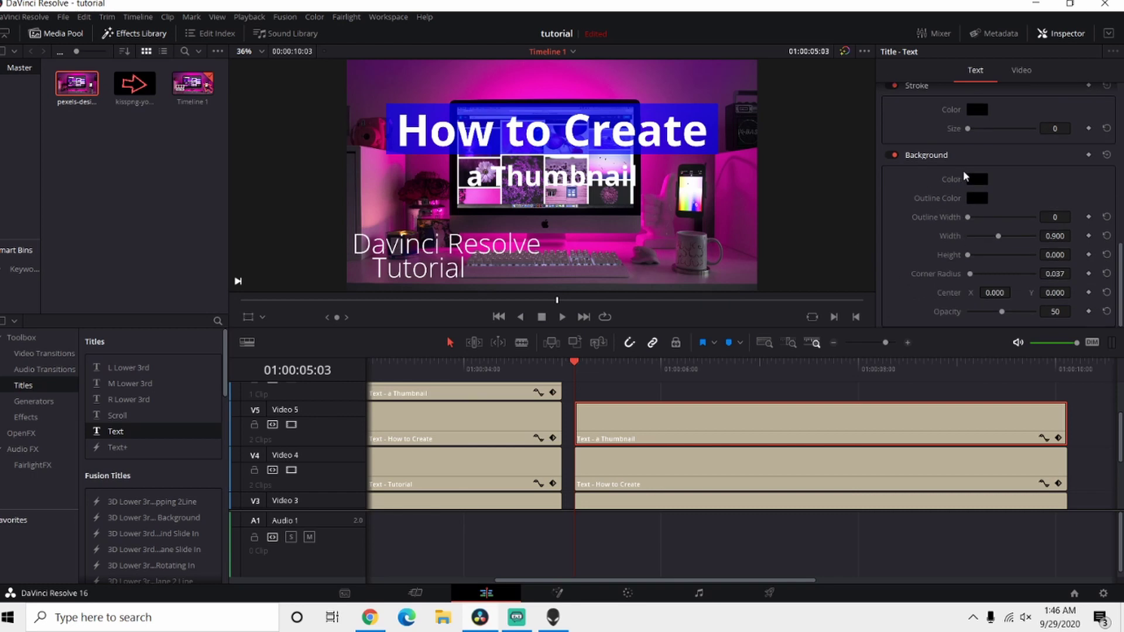
{"action": "left_click", "coordinate": [976, 182]}
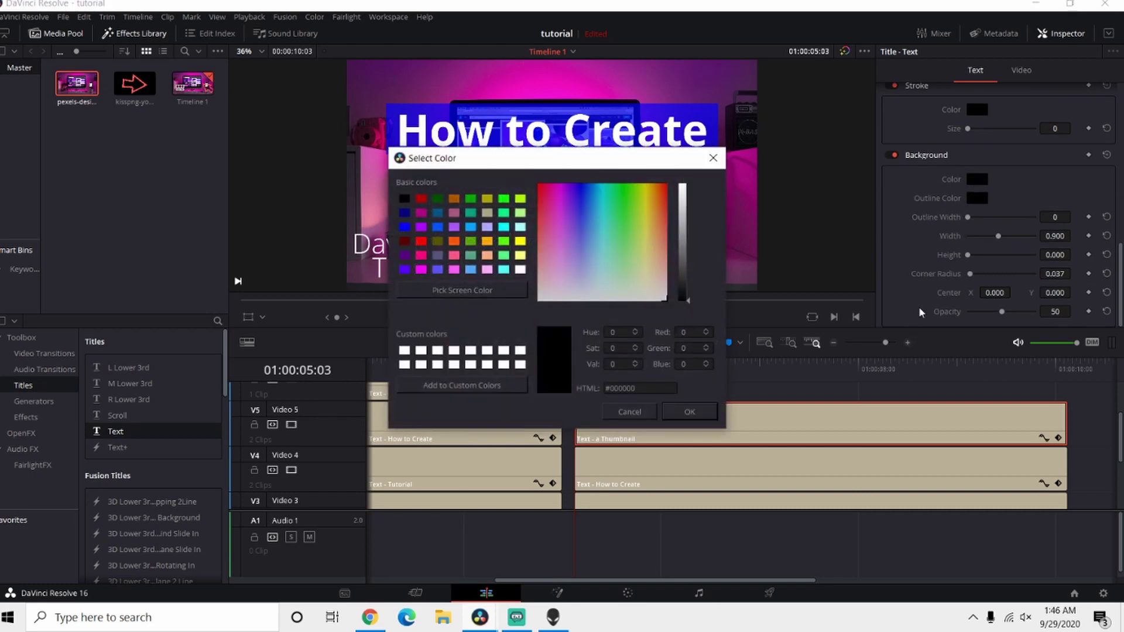
{"action": "left_click", "coordinate": [404, 227]}
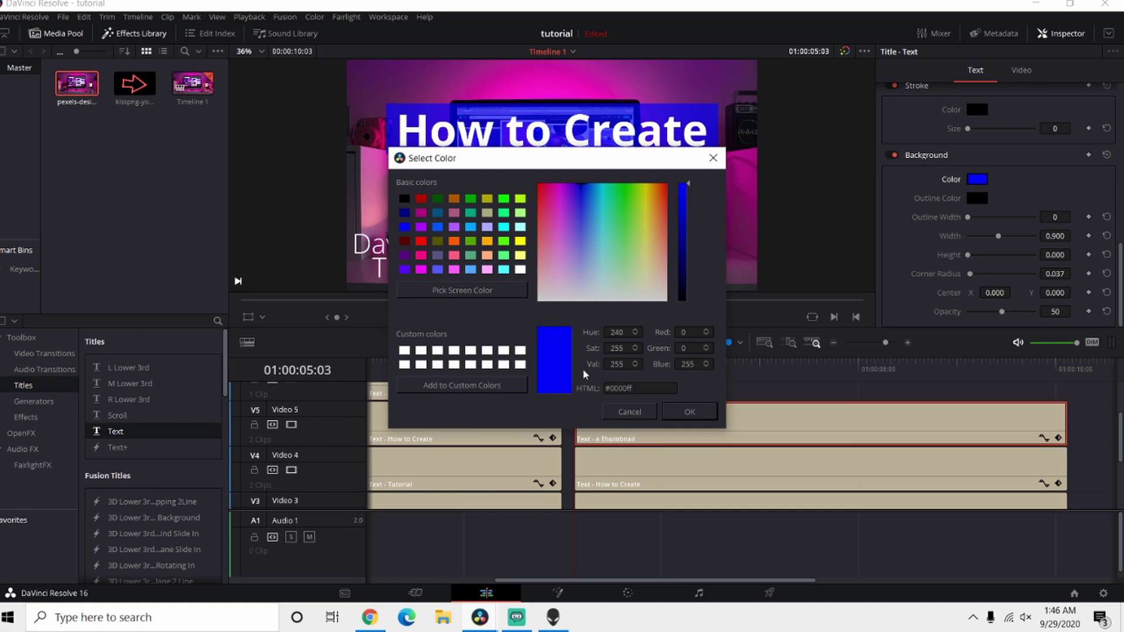
{"action": "left_click", "coordinate": [691, 412]}
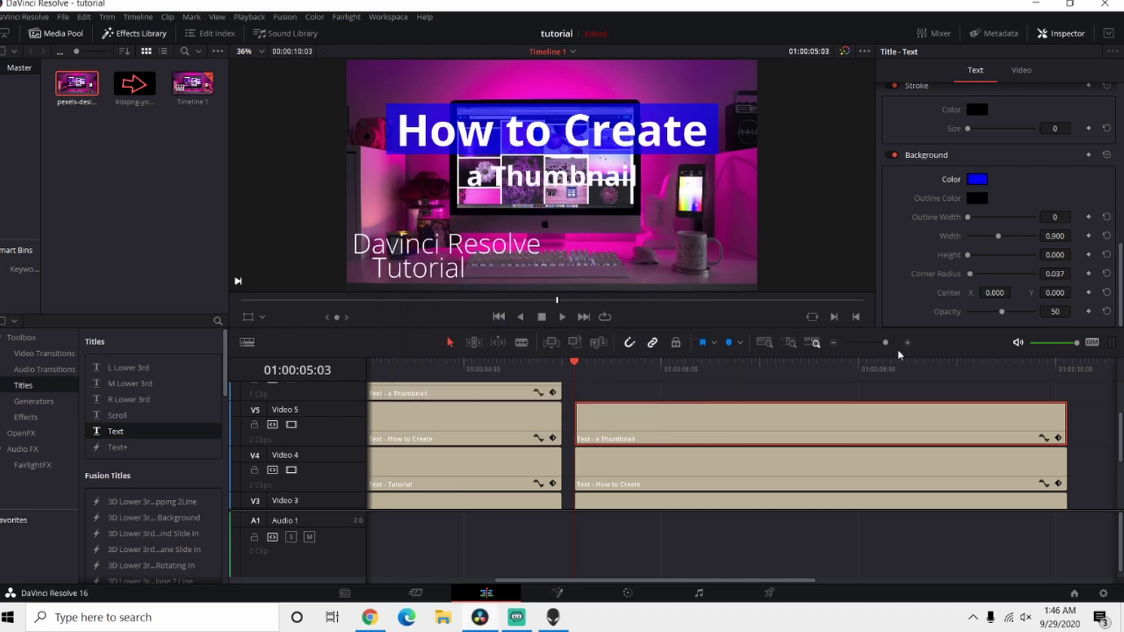
{"action": "left_click", "coordinate": [978, 198]}
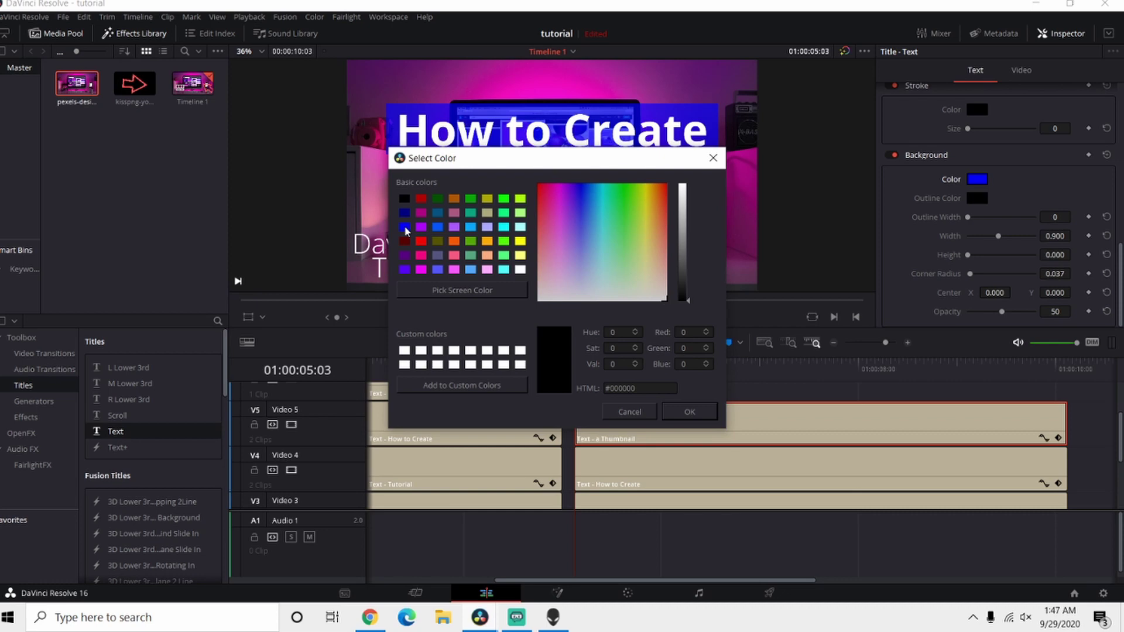
{"action": "left_click", "coordinate": [405, 228]}
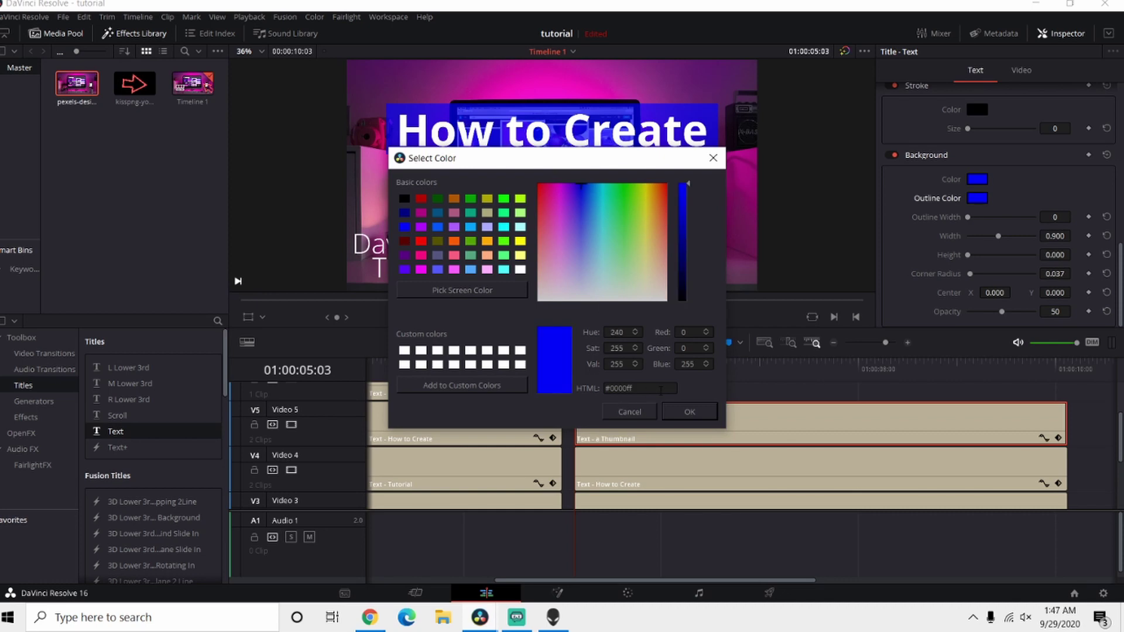
{"action": "left_click", "coordinate": [691, 412]}
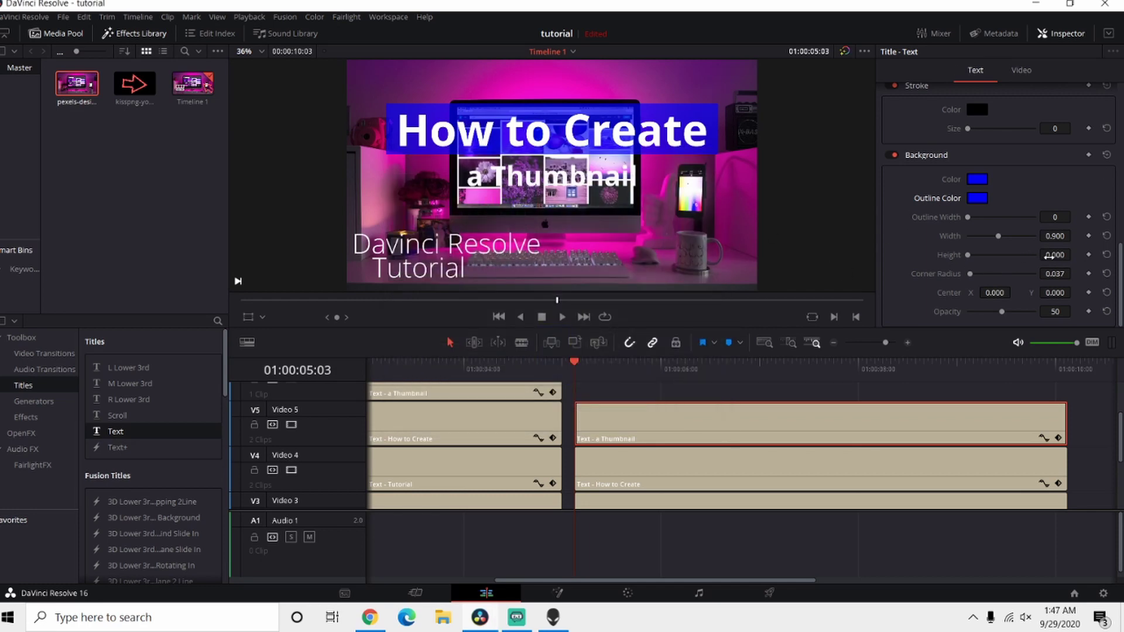
Fit a square-cornered blue box to 'a Thumbnail' (height 0.158, width 0.535, radius 0) and zoom text to 1.160
{"action": "left_click_drag", "start_coordinate": [1055, 255], "coordinate": [1075, 254]}
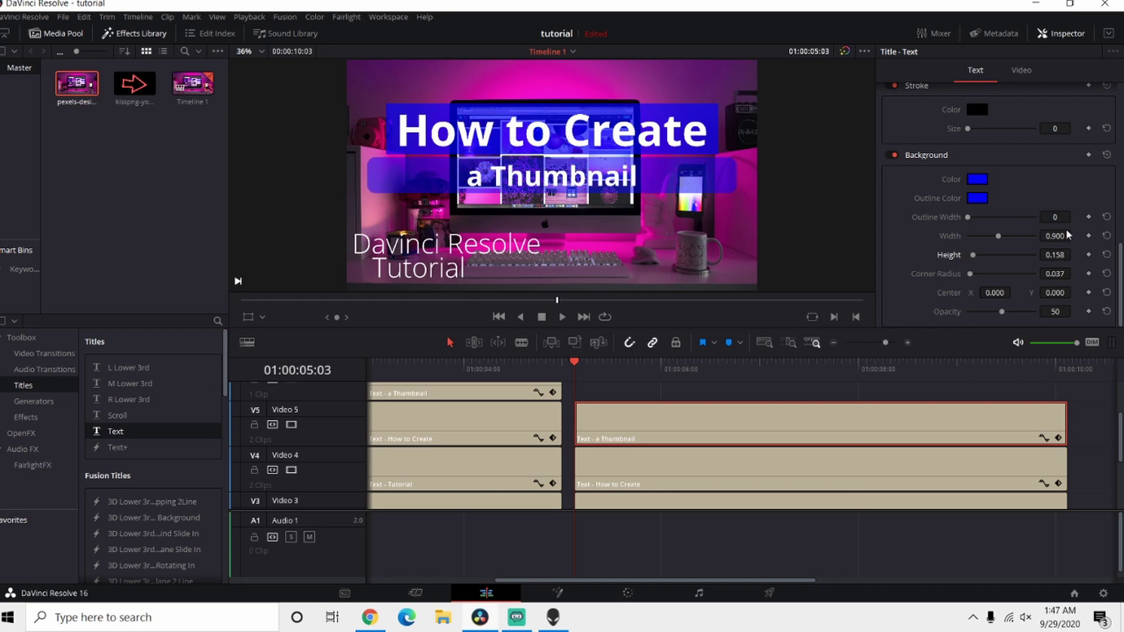
{"action": "left_click_drag", "start_coordinate": [1055, 236], "coordinate": [1032, 236]}
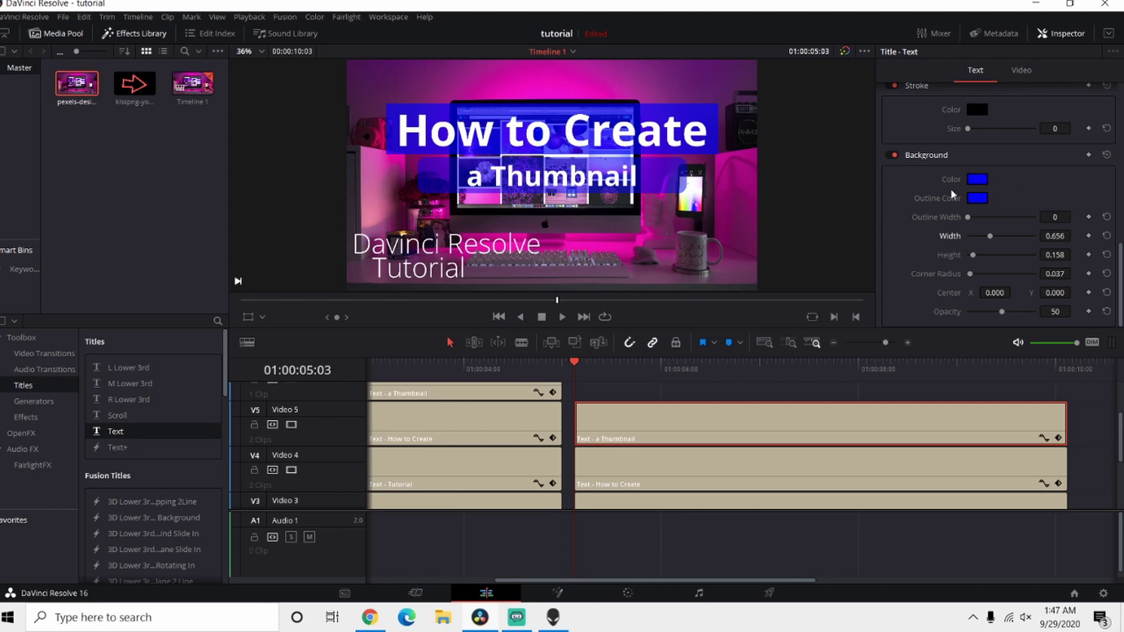
{"action": "scroll", "coordinate": [952, 192], "scroll_direction": "up", "scroll_amount": 6}
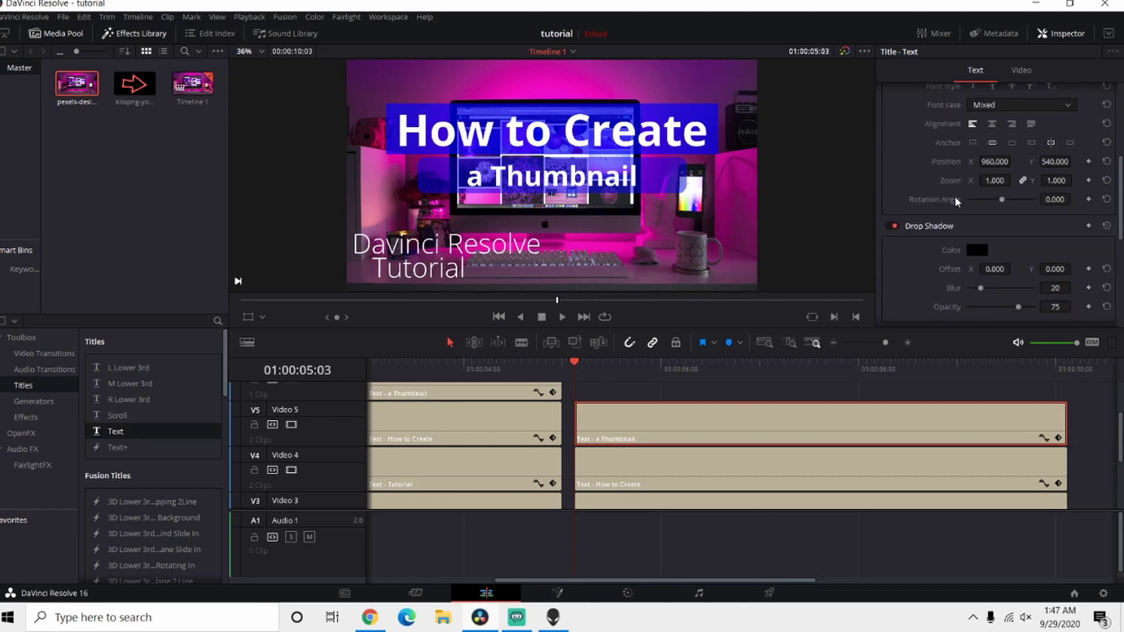
{"action": "left_click_drag", "start_coordinate": [996, 181], "coordinate": [1013, 180]}
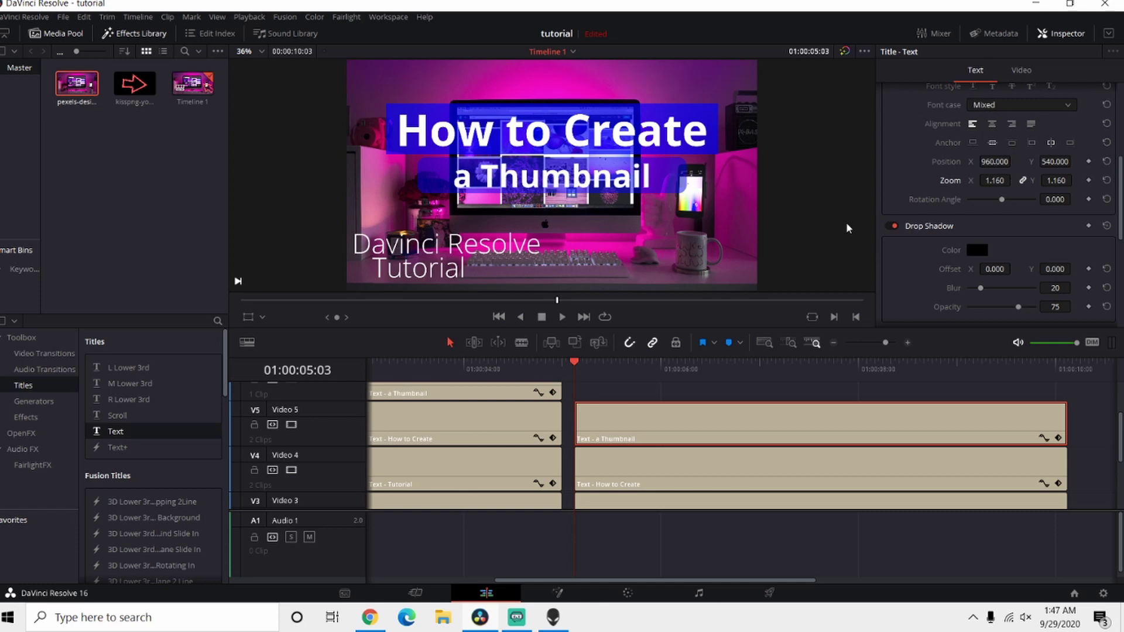
{"action": "scroll", "coordinate": [923, 201], "scroll_direction": "down", "scroll_amount": 5}
{"action": "scroll", "coordinate": [923, 201], "scroll_direction": "down", "scroll_amount": 2}
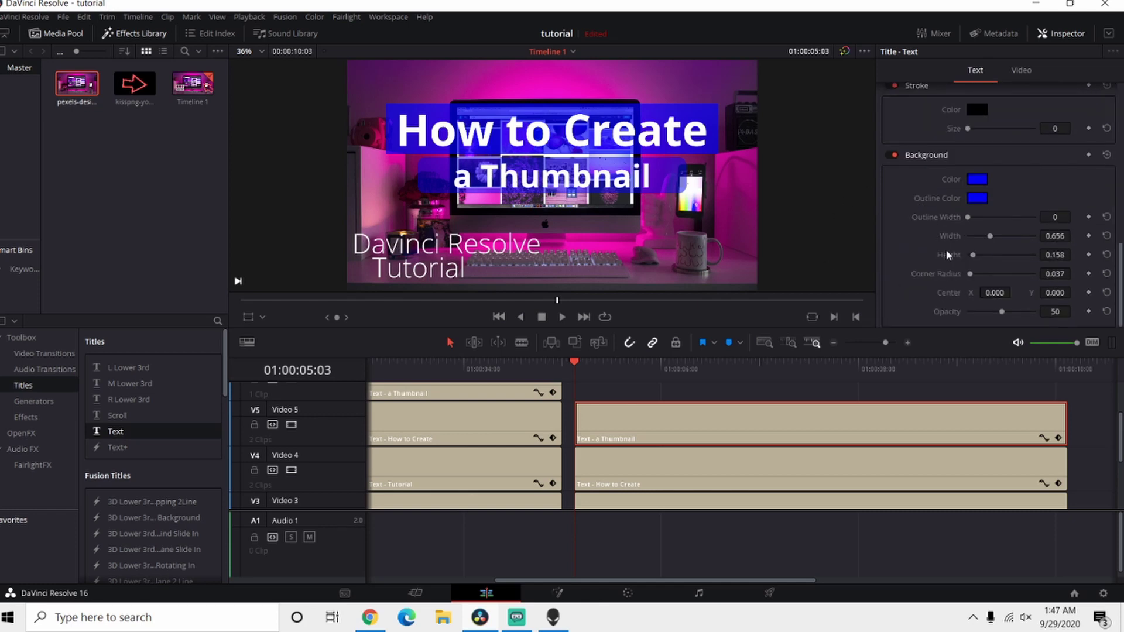
{"action": "left_click_drag", "start_coordinate": [1056, 236], "coordinate": [1075, 236]}
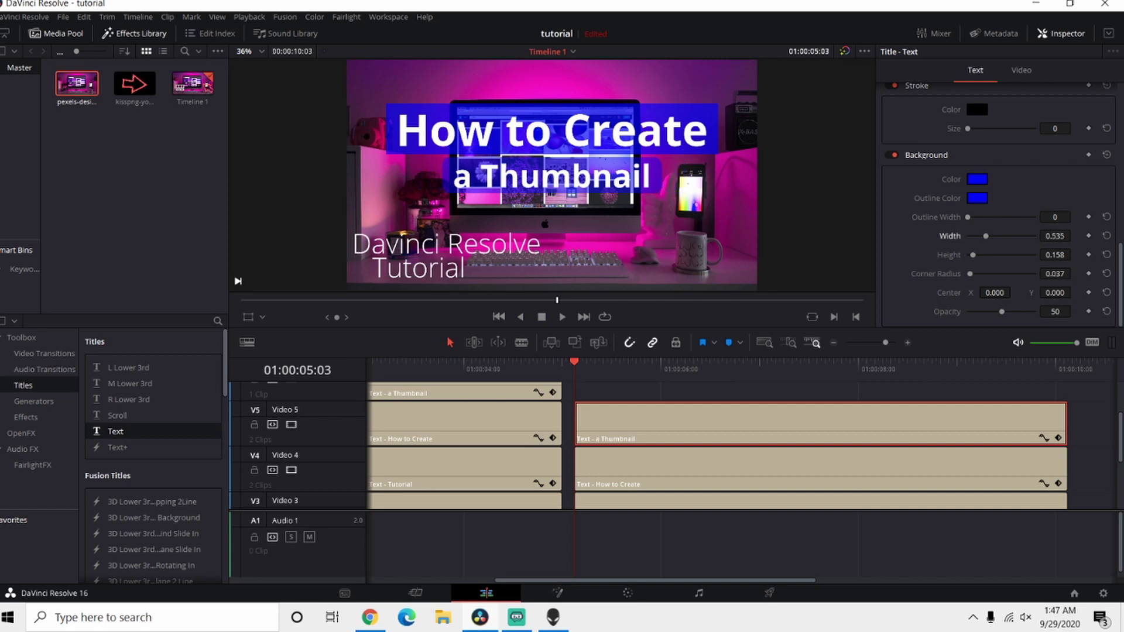
{"action": "left_click_drag", "start_coordinate": [1055, 274], "coordinate": [1042, 274]}
Set the 'a Thumbnail' box's background opacity to 68
{"action": "left_click", "coordinate": [1061, 307]}
{"action": "left_click", "coordinate": [656, 476]}
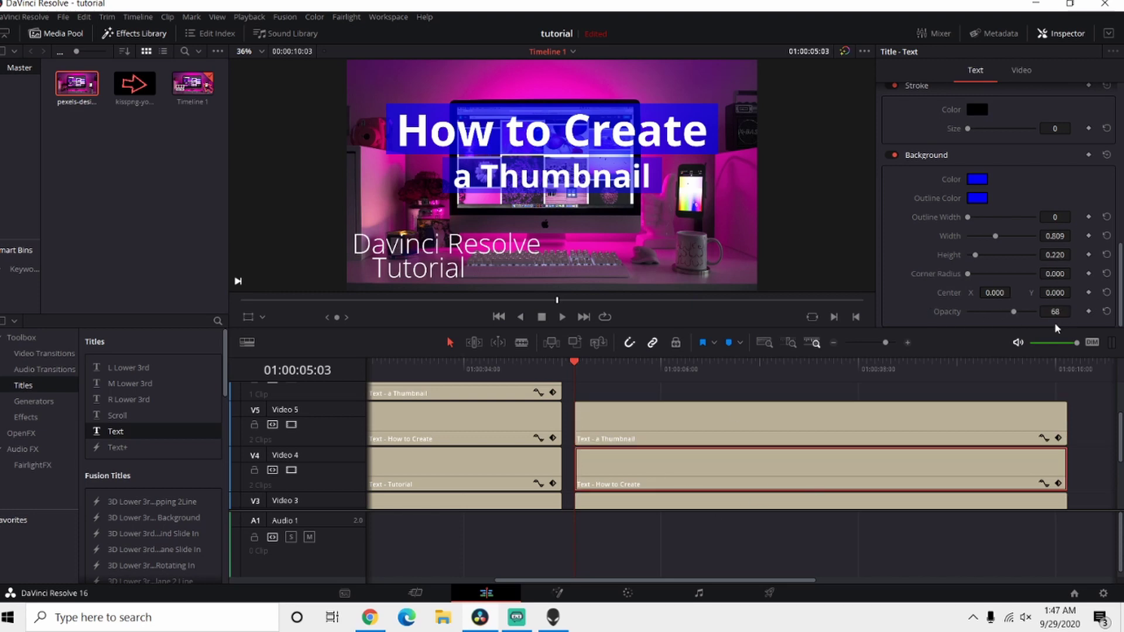
{"action": "left_click", "coordinate": [701, 431]}
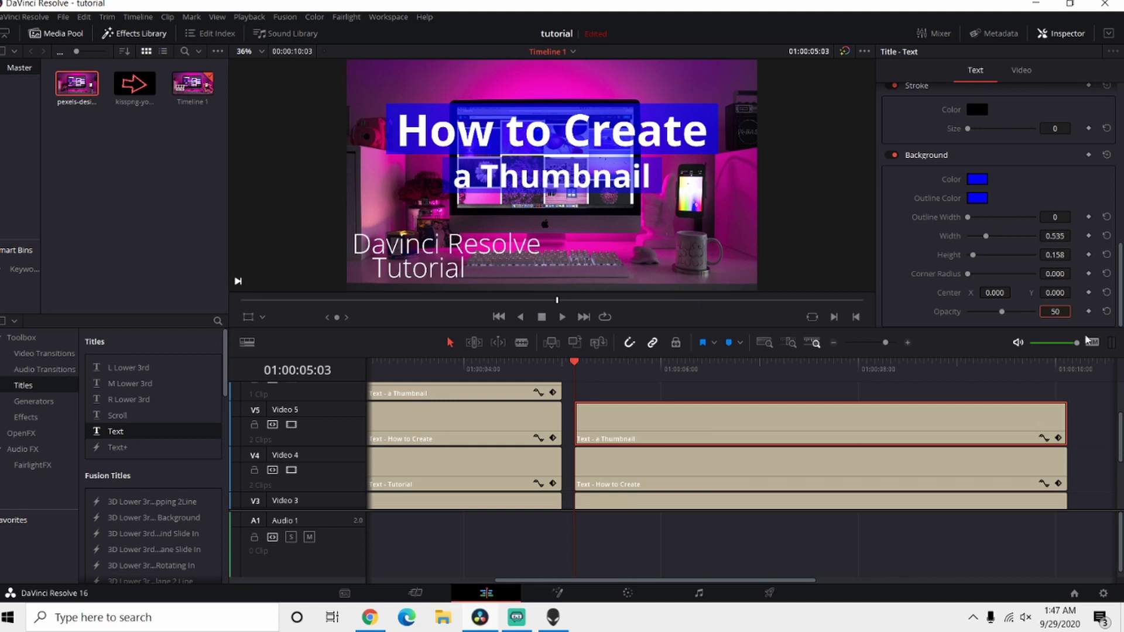
{"action": "type", "text": "68"}
{"action": "key", "text": "Return"}
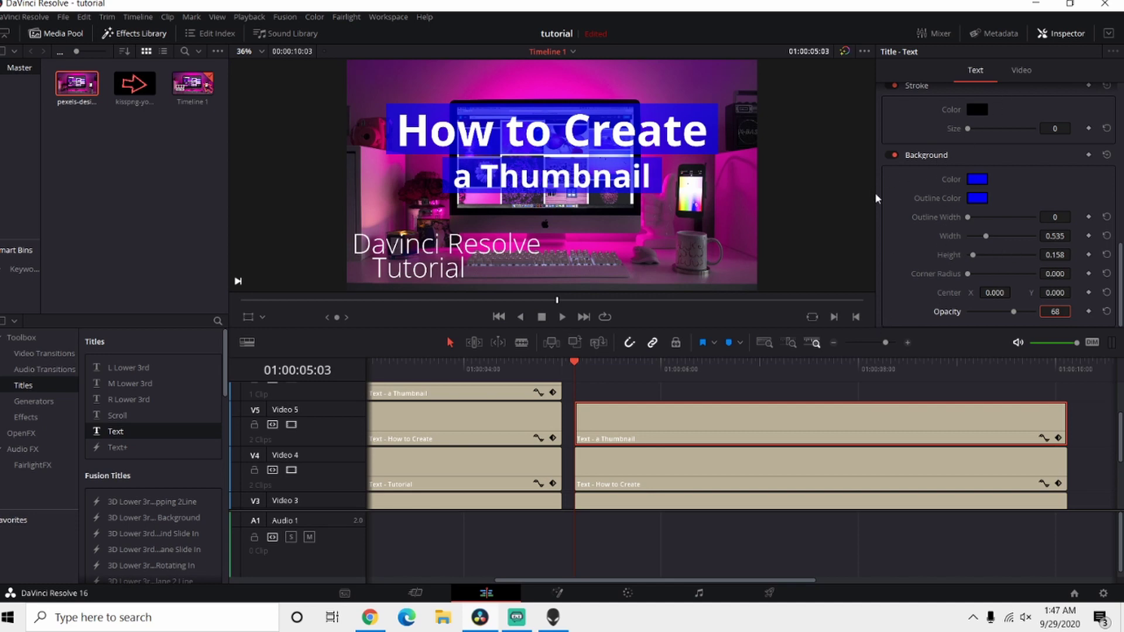
Lower the 'a Thumbnail' title from Position Y 540 to 553
{"action": "scroll", "coordinate": [920, 187], "scroll_direction": "up", "scroll_amount": 3}
{"action": "scroll", "coordinate": [920, 186], "scroll_direction": "up", "scroll_amount": 3}
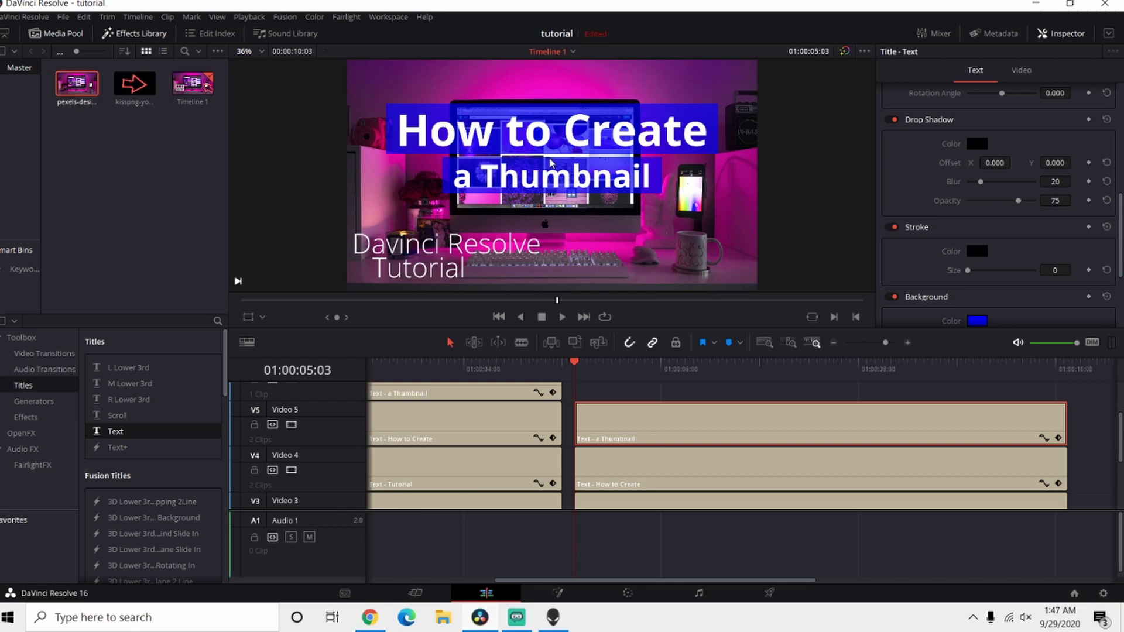
{"action": "scroll", "coordinate": [942, 190], "scroll_direction": "up", "scroll_amount": 7}
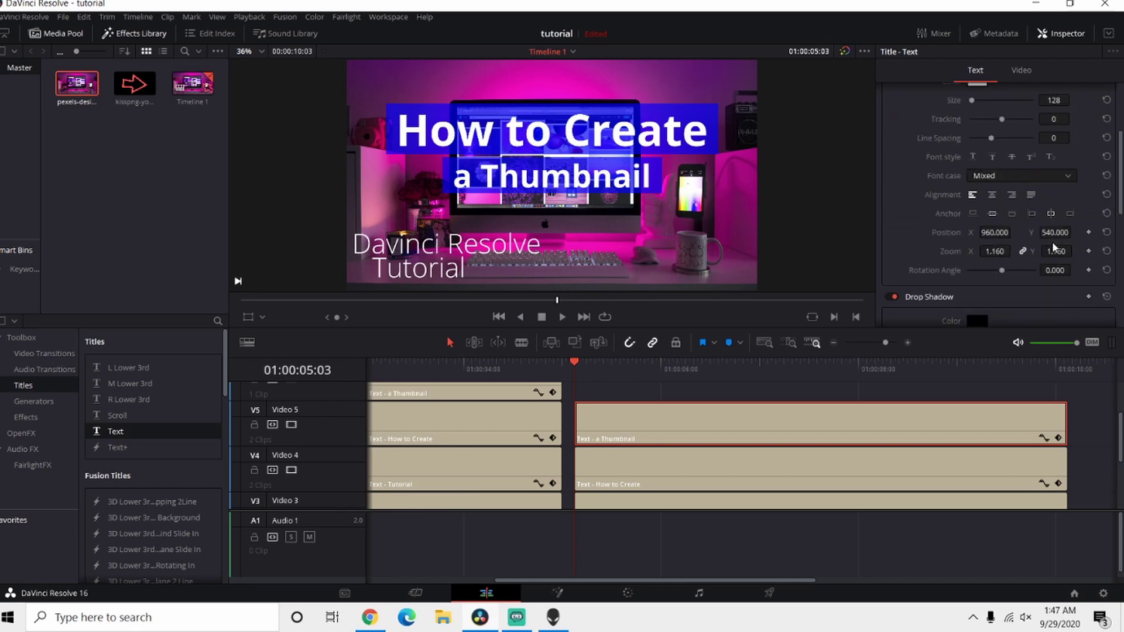
{"action": "left_click_drag", "start_coordinate": [1054, 232], "coordinate": [1069, 232]}
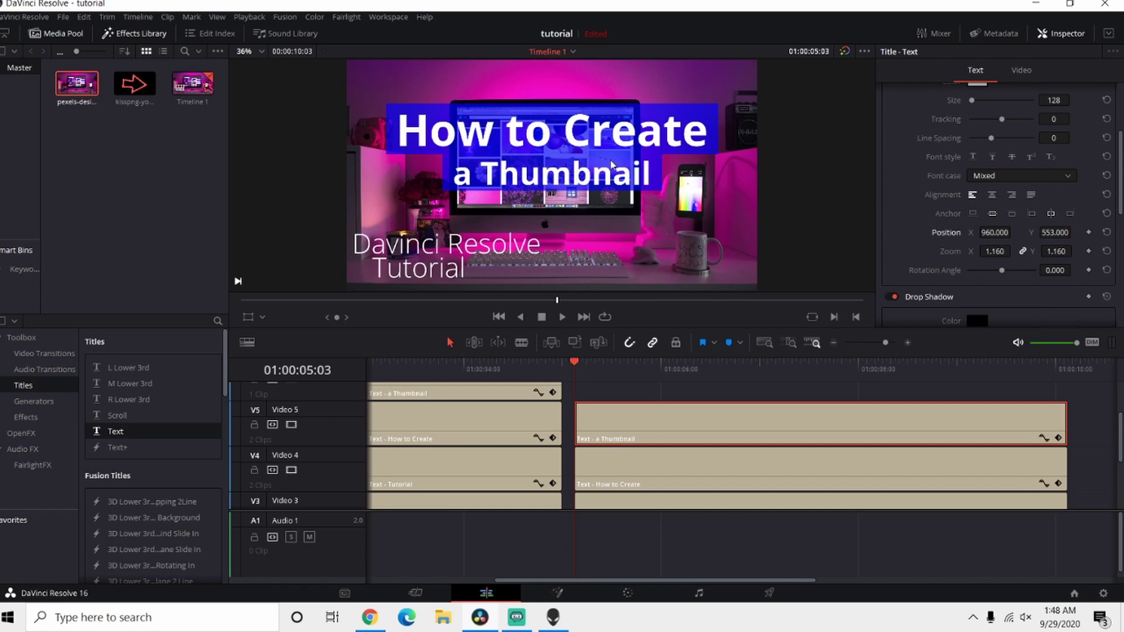
{"action": "scroll", "coordinate": [737, 436], "scroll_direction": "up", "scroll_amount": 1}
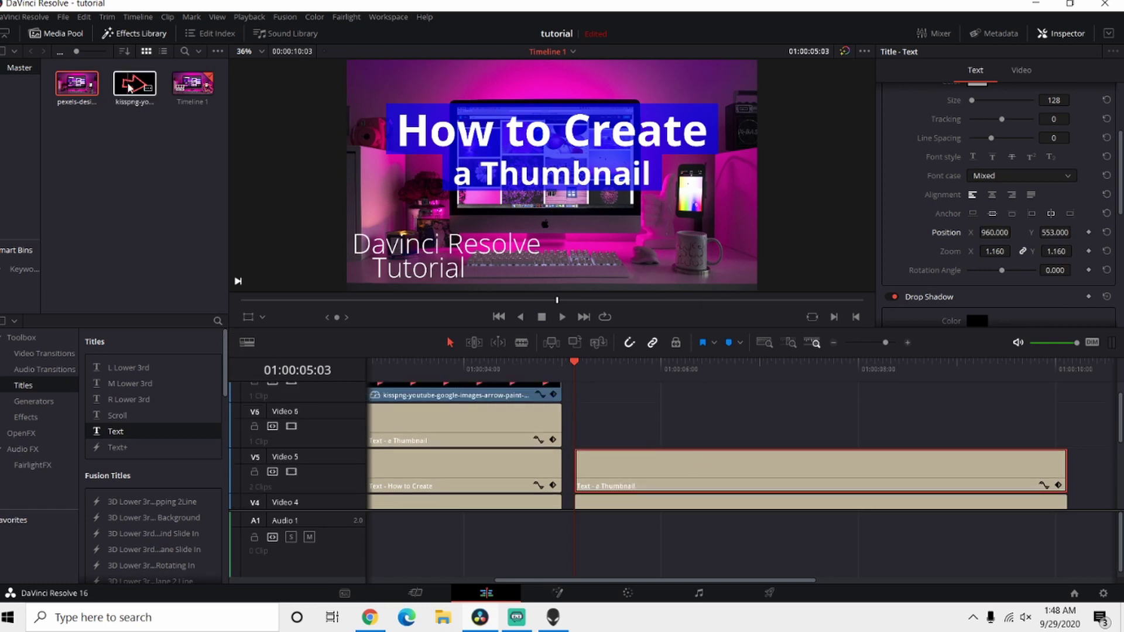
Put the kisspng arrow on V6 at zoom 0.56, rotation -226, position 663/-136
{"action": "left_click_drag", "start_coordinate": [130, 95], "coordinate": [593, 433]}
{"action": "left_click", "coordinate": [656, 426]}
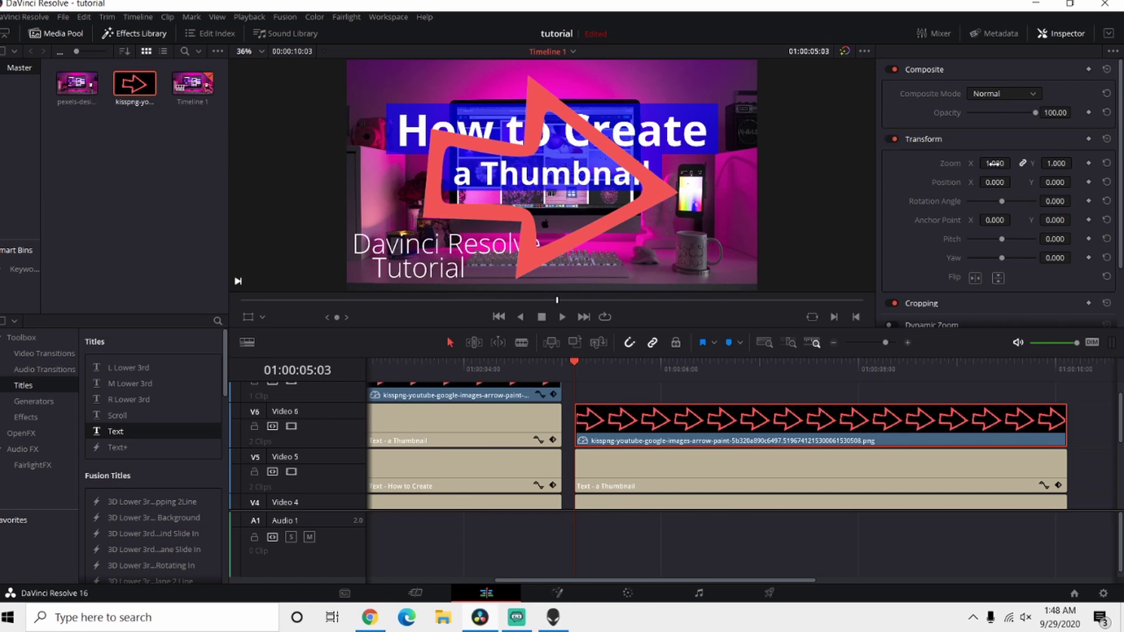
{"action": "left_click_drag", "start_coordinate": [995, 163], "coordinate": [999, 261]}
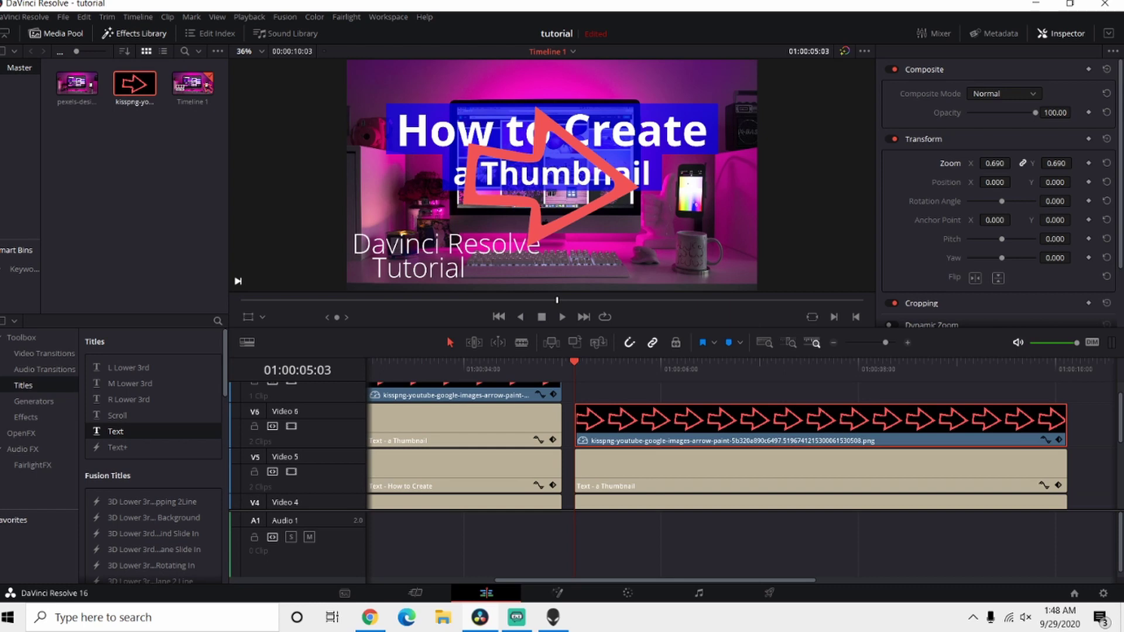
{"action": "left_click_drag", "start_coordinate": [1054, 201], "coordinate": [1043, 335]}
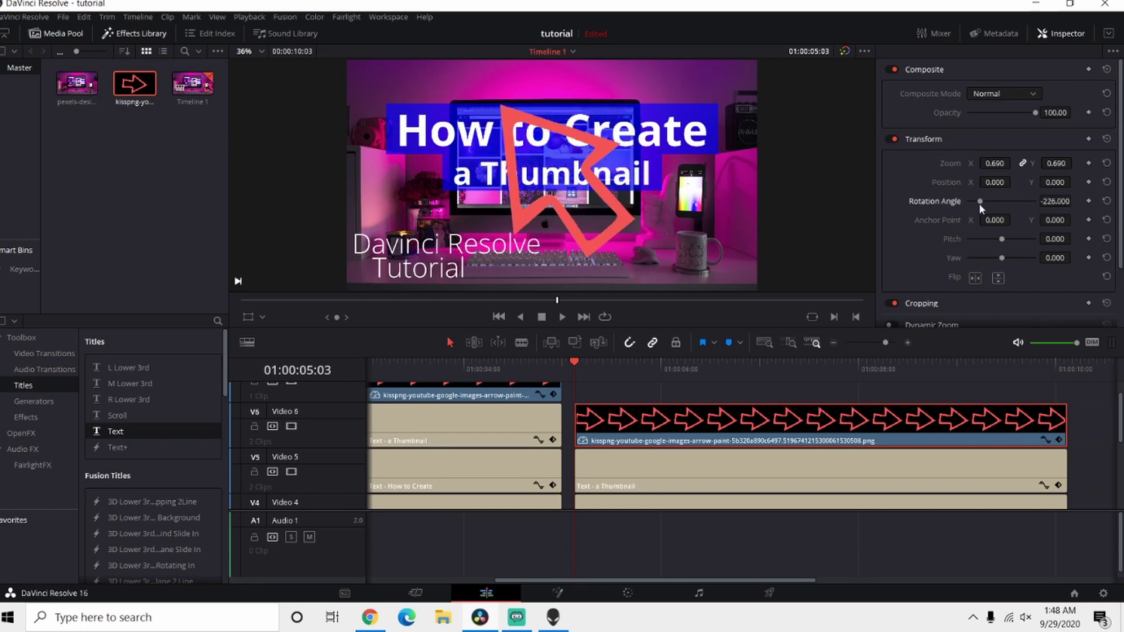
{"action": "left_click_drag", "start_coordinate": [995, 182], "coordinate": [1079, 182]}
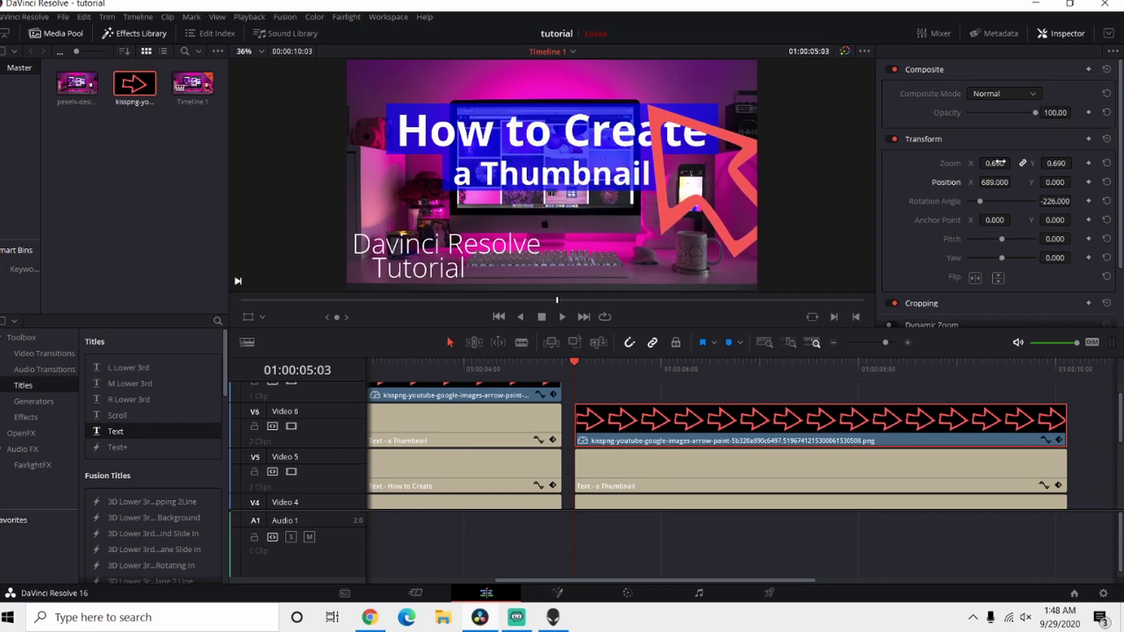
{"action": "left_click_drag", "start_coordinate": [1004, 164], "coordinate": [1060, 163]}
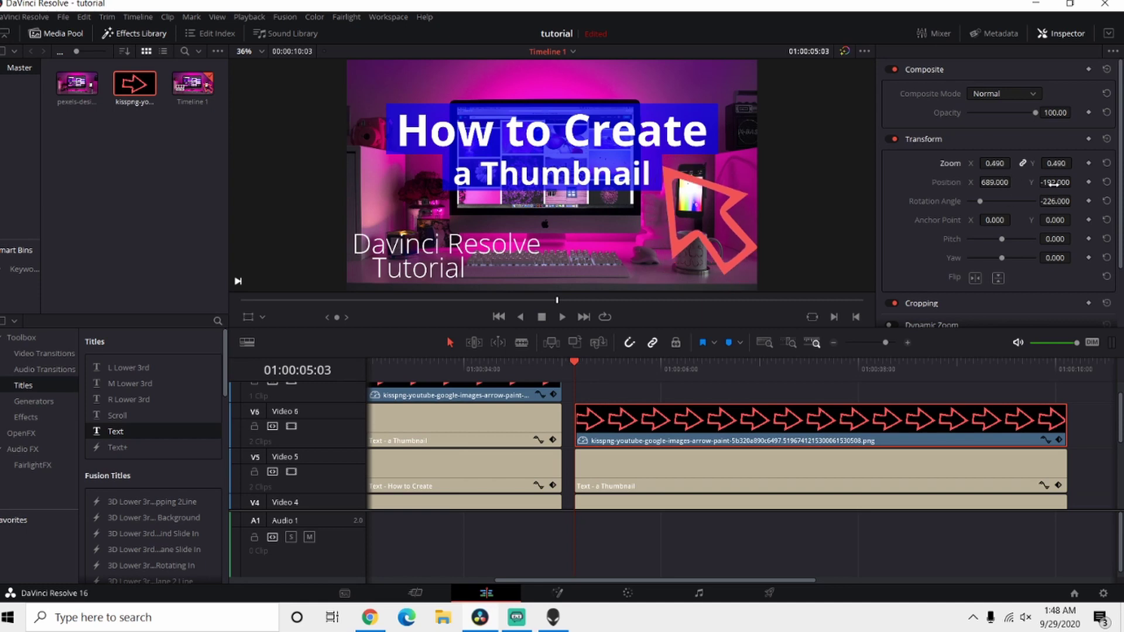
{"action": "left_click_drag", "start_coordinate": [1057, 183], "coordinate": [1002, 183]}
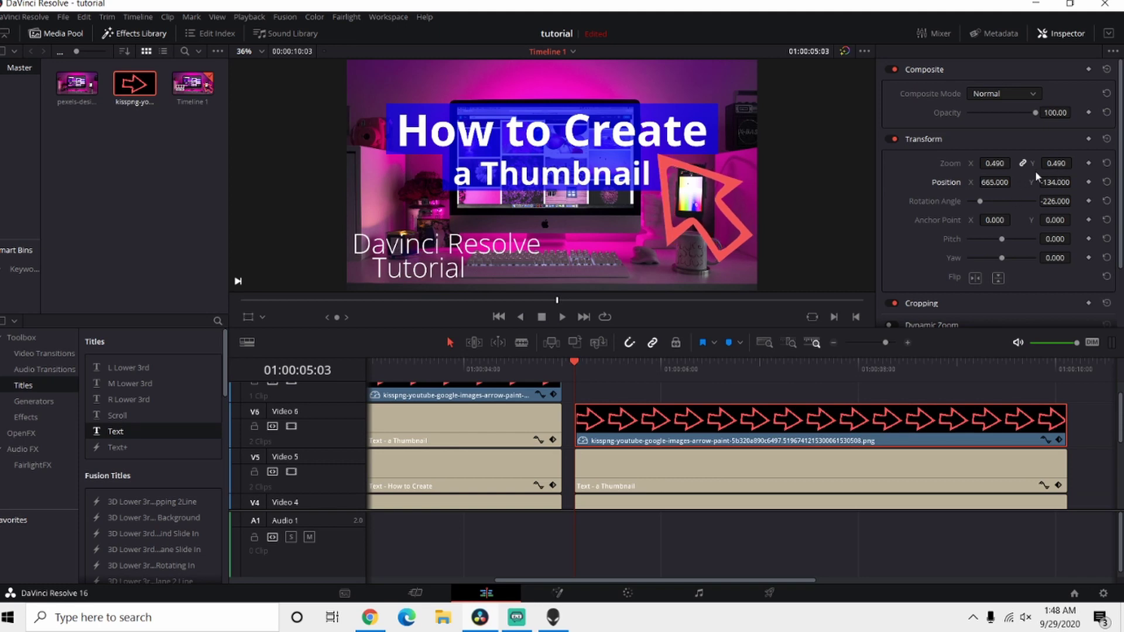
{"action": "left_click_drag", "start_coordinate": [1015, 182], "coordinate": [1013, 182]}
{"action": "left_click_drag", "start_coordinate": [1057, 163], "coordinate": [1073, 182]}
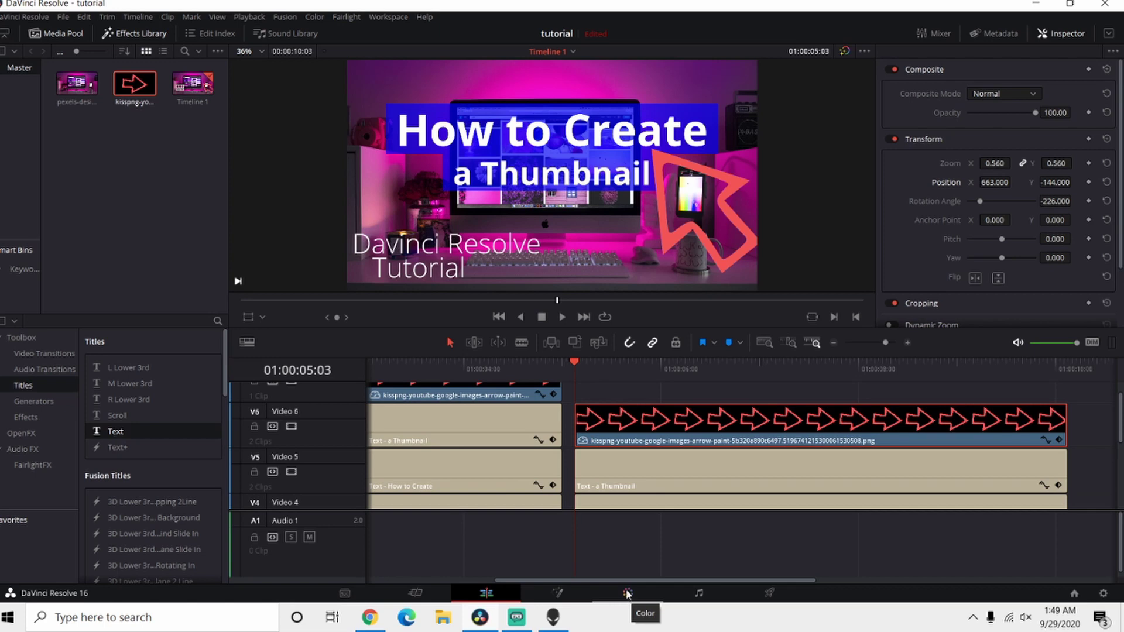
Park the playhead at 01:00:06:10 and switch to the Color page
{"action": "left_click", "coordinate": [702, 374]}
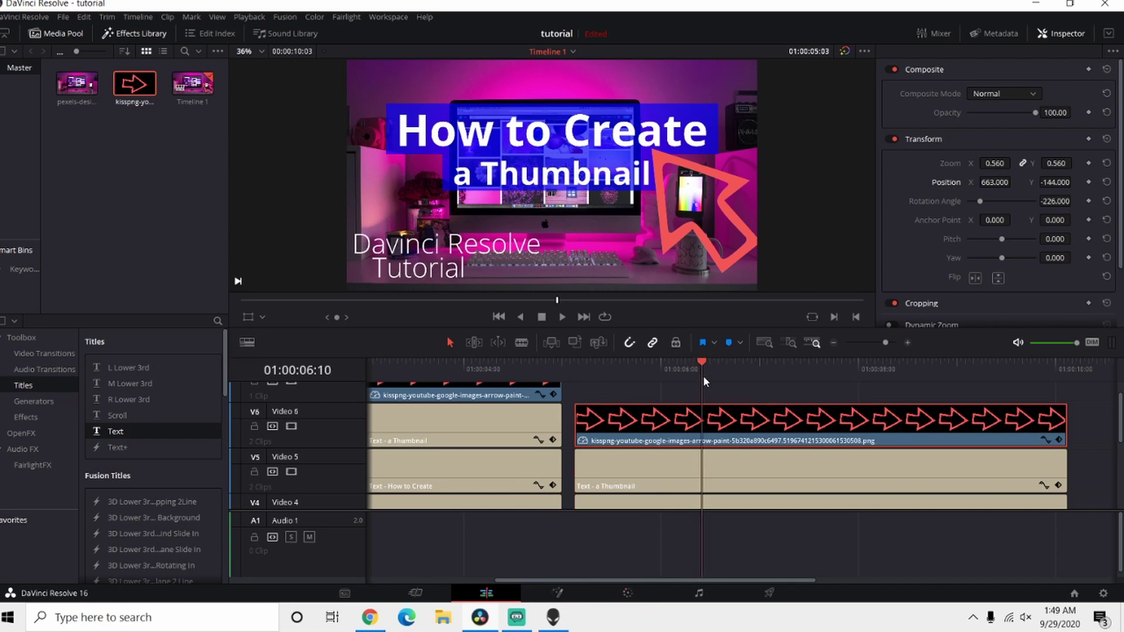
{"action": "left_click", "coordinate": [628, 593]}
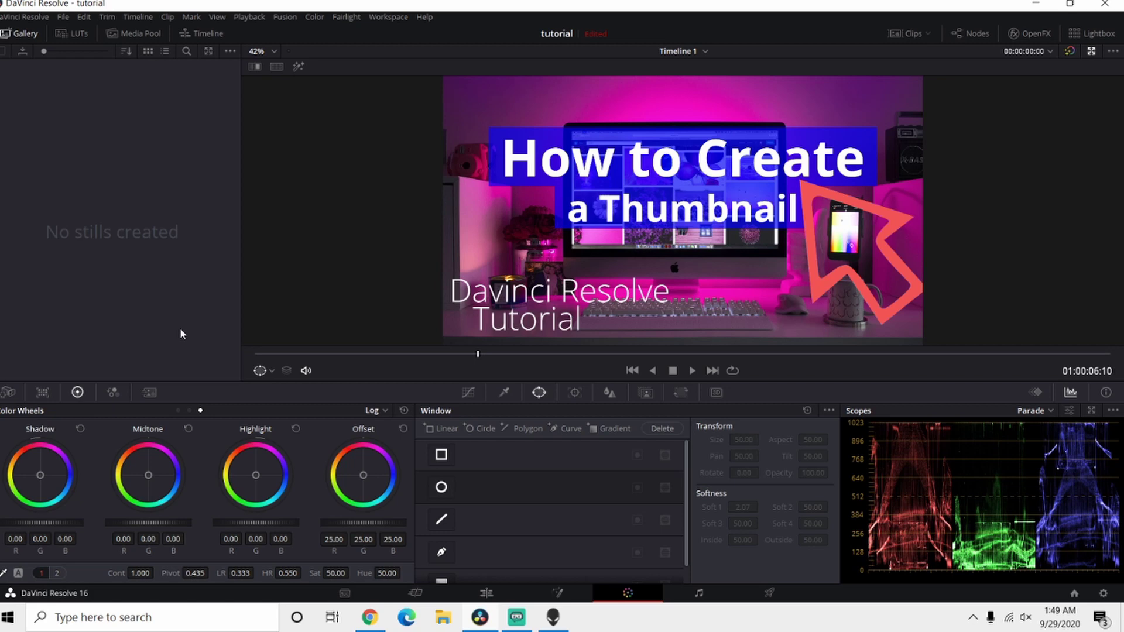
Grab the thumbnail frame as gallery still 6.1.1 and open Export Stills for it
{"action": "key", "text": "ctrl+alt+g"}
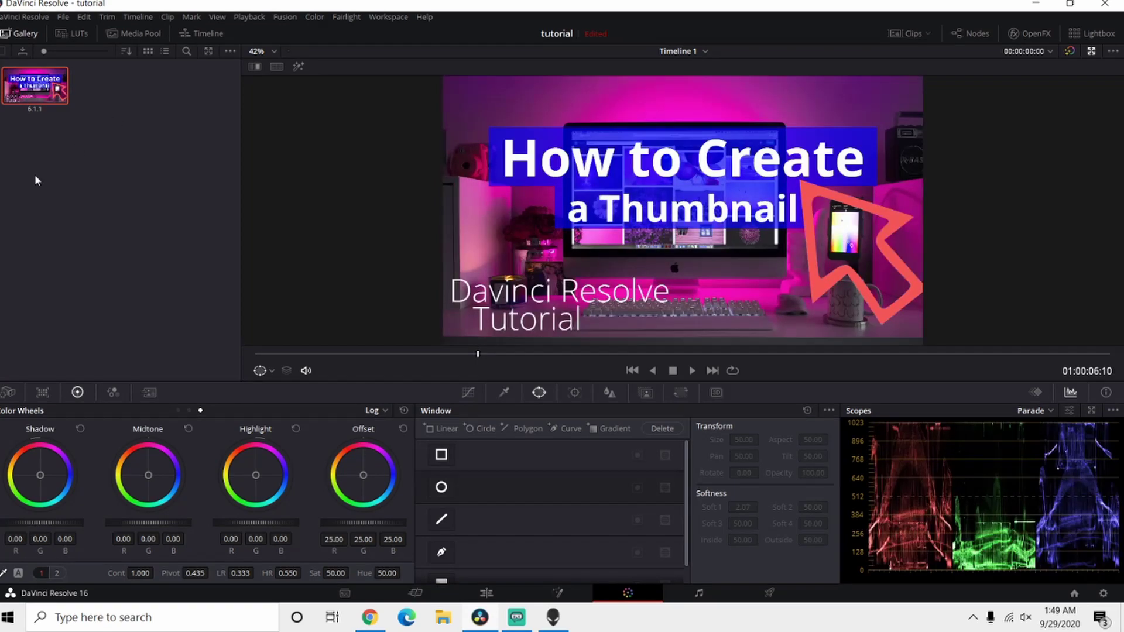
{"action": "left_click", "coordinate": [71, 35]}
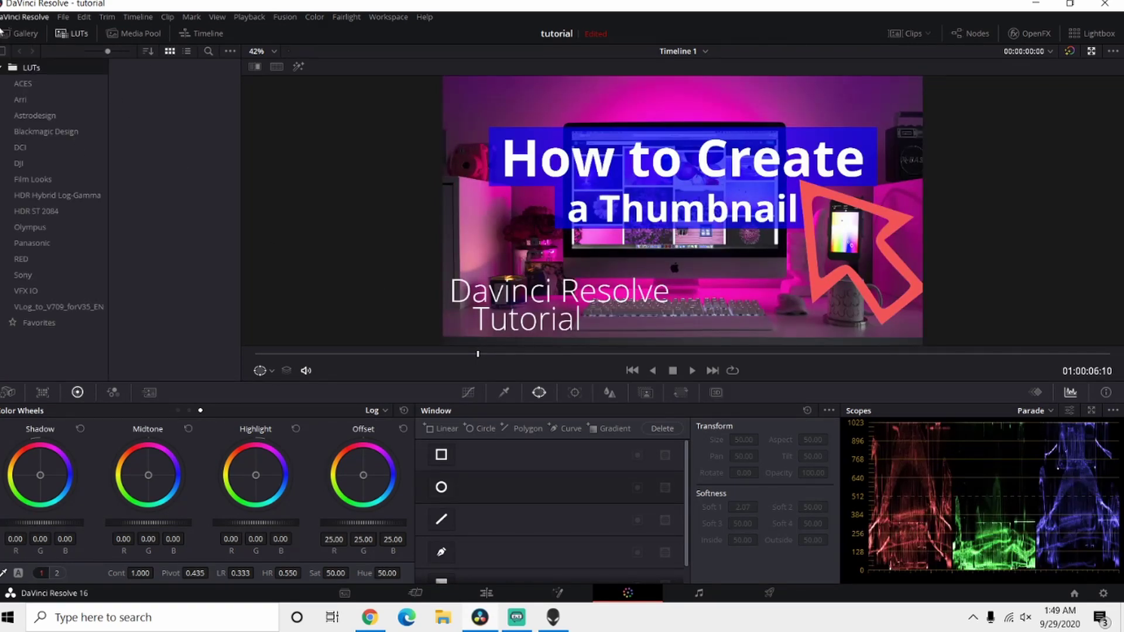
{"action": "left_click", "coordinate": [21, 34]}
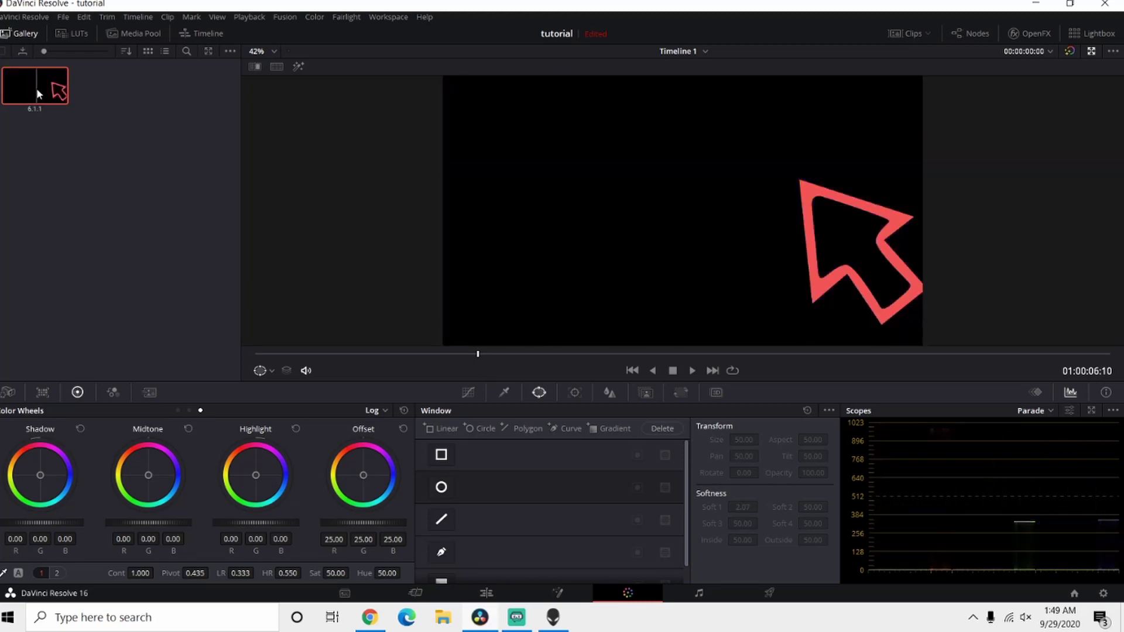
{"action": "right_click", "coordinate": [36, 88]}
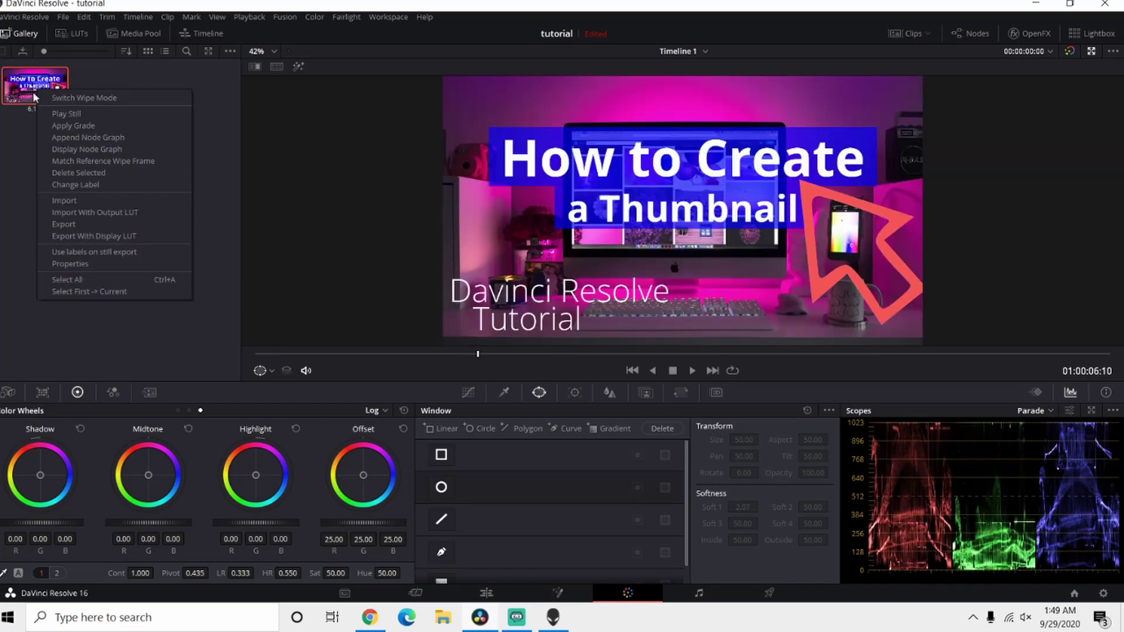
{"action": "left_click", "coordinate": [69, 225]}
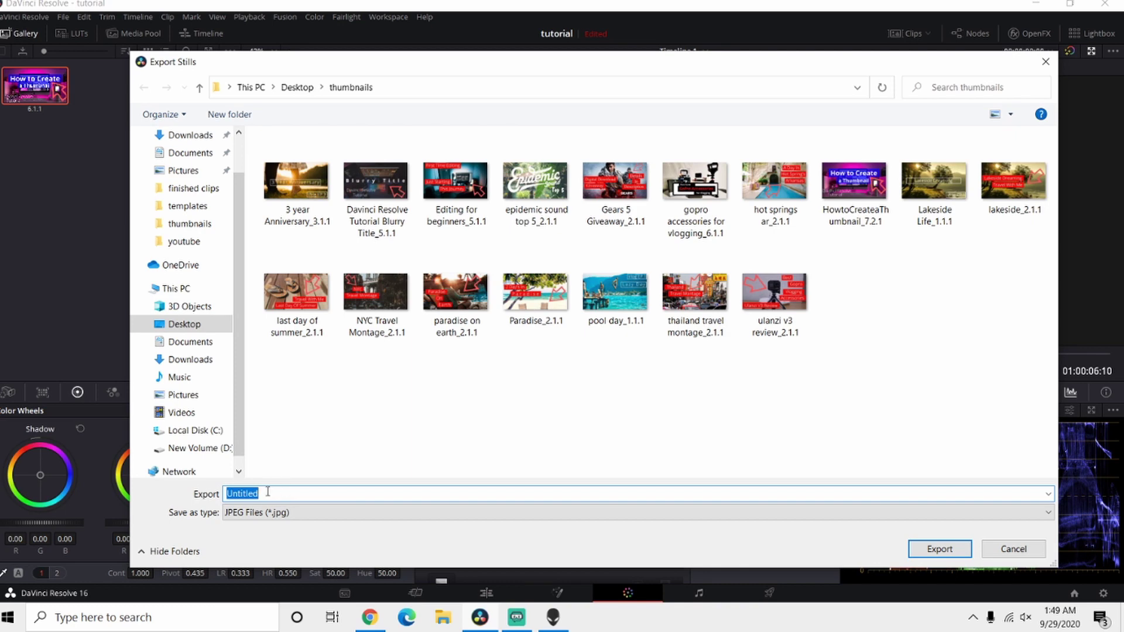
Set the export type to JPEG Files (*.jpg) and name it HowtoCreateaThumbnail
{"action": "left_click", "coordinate": [267, 514]}
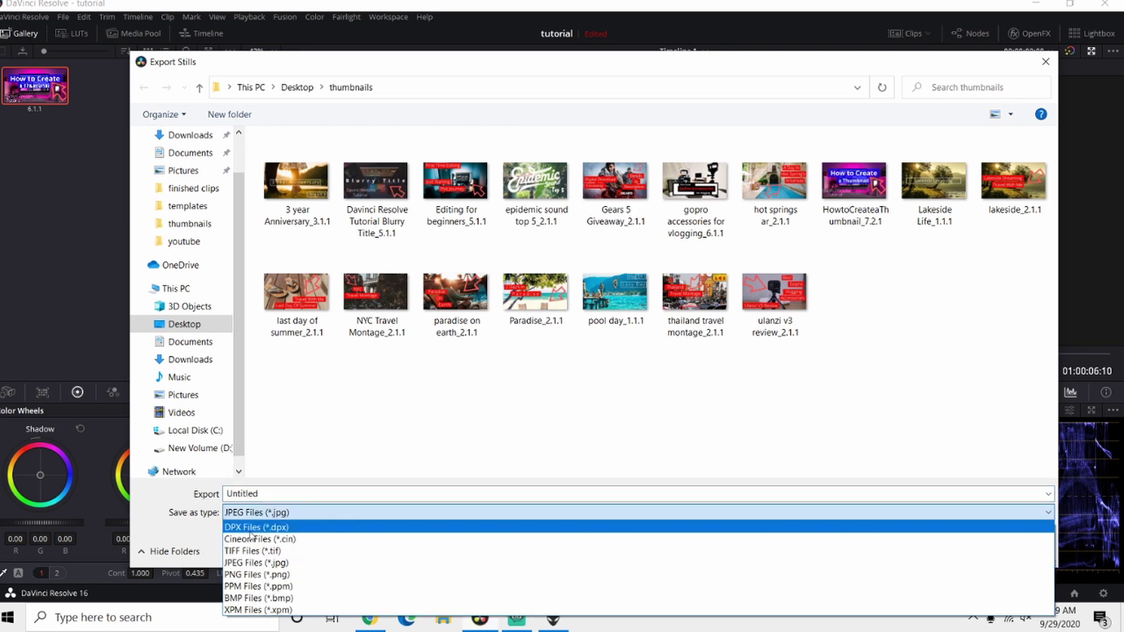
{"action": "left_click", "coordinate": [245, 563]}
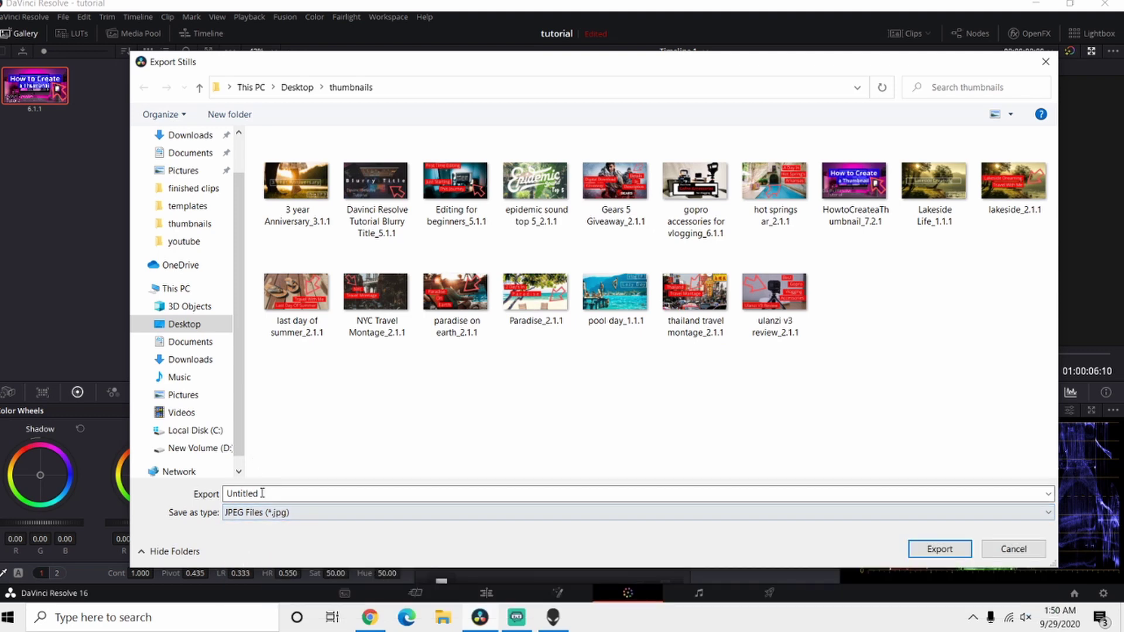
{"action": "double_click", "coordinate": [288, 496]}
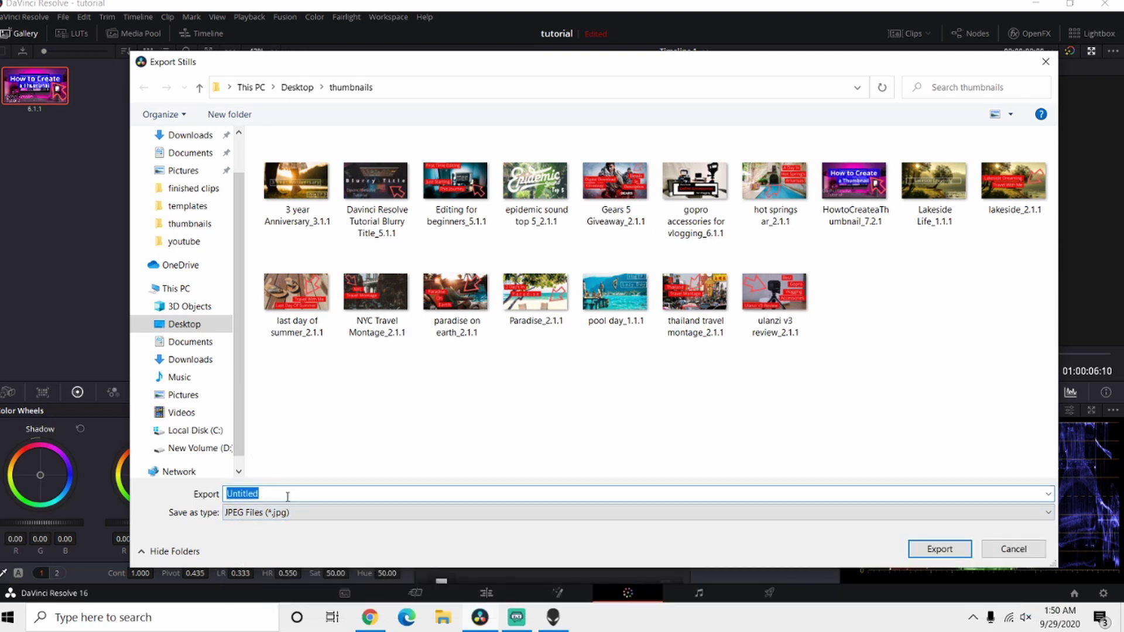
{"action": "type", "text": "Crea"}
{"action": "key", "text": "BackSpace"}
{"action": "key", "text": "BackSpace"}
{"action": "key", "text": "BackSpace"}
{"action": "key", "text": "BackSpace"}
{"action": "type", "text": "HowtoC"}
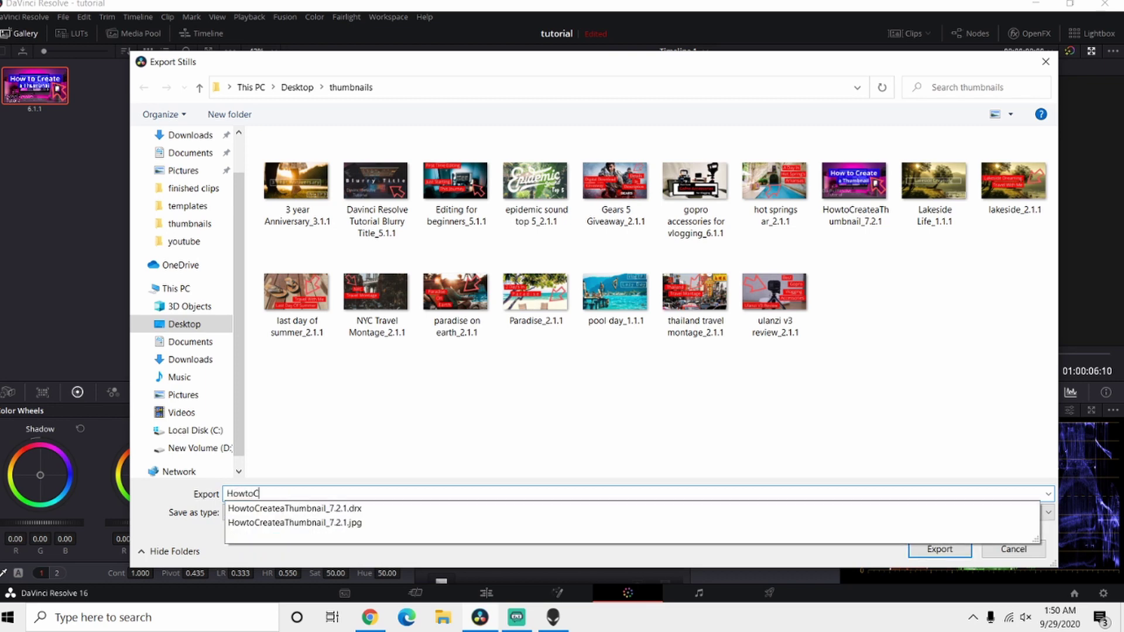
{"action": "type", "text": "reateaThumbnail"}
{"action": "left_click", "coordinate": [448, 464]}
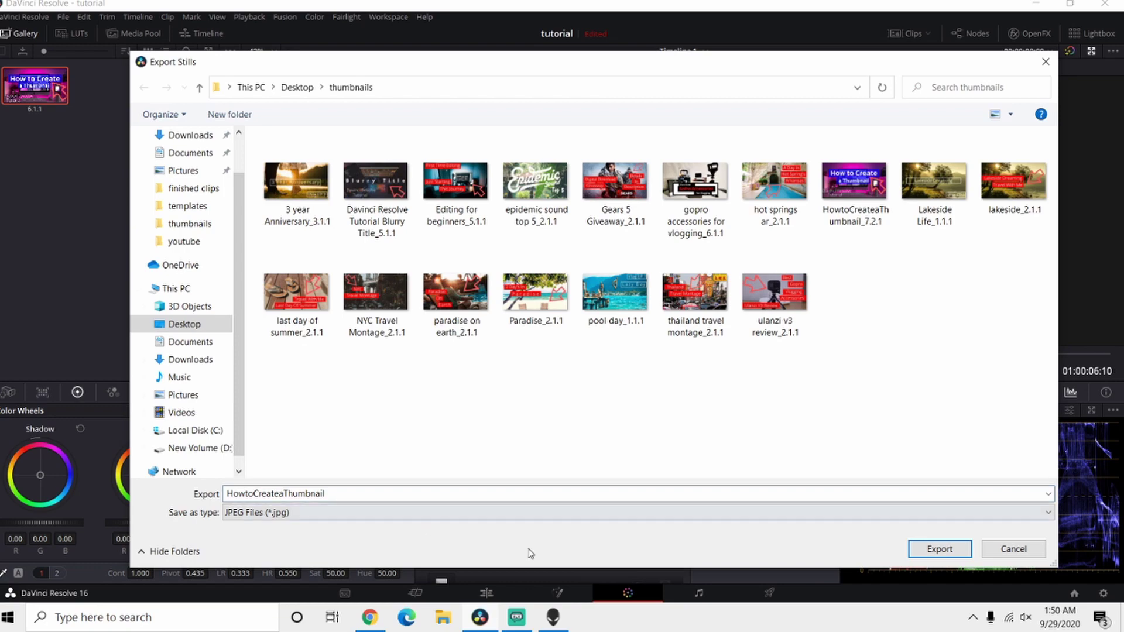
Export the still as HowtoCreateaThumbnail.jpg
{"action": "left_click", "coordinate": [939, 551]}
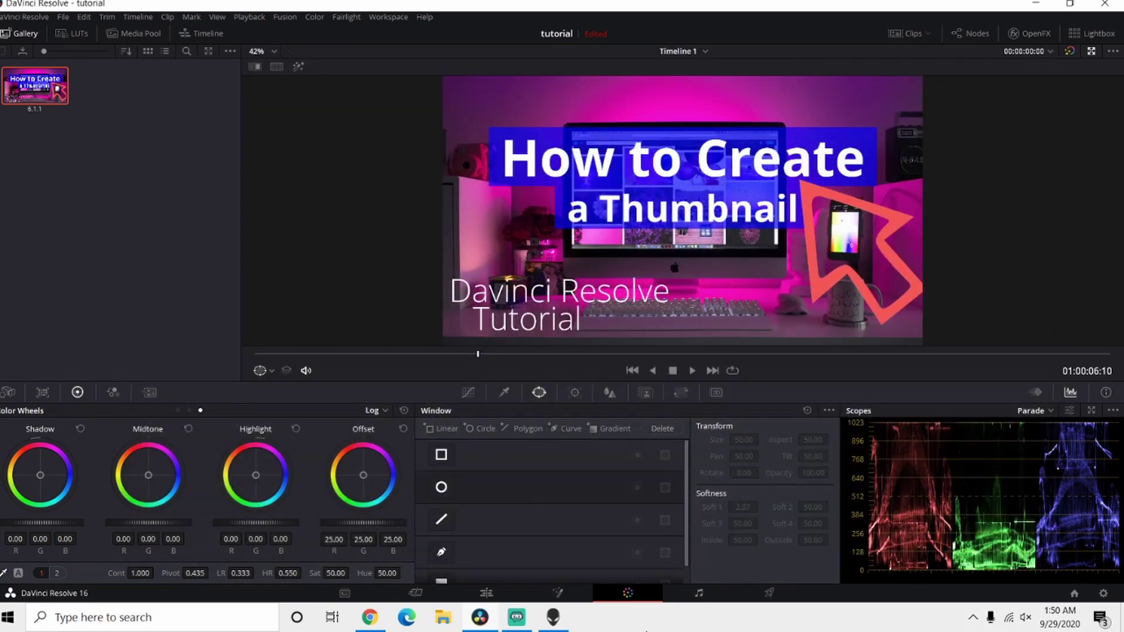